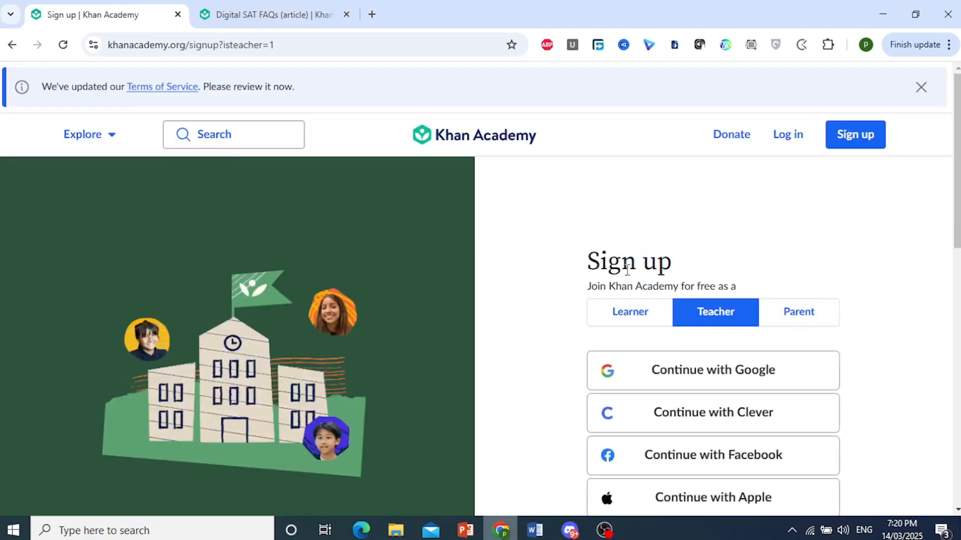
- Sign up for a teacher account by continuing with Google and authorizing the chosen Google account
{"action": "scroll", "coordinate": [698, 313], "scroll_direction": "down", "scroll_amount": 3}
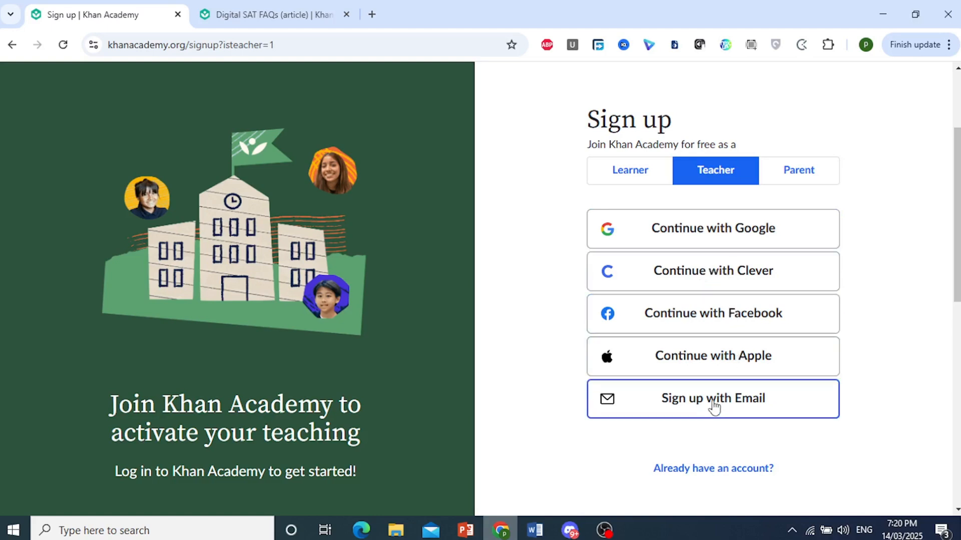
{"action": "left_click", "coordinate": [704, 237]}
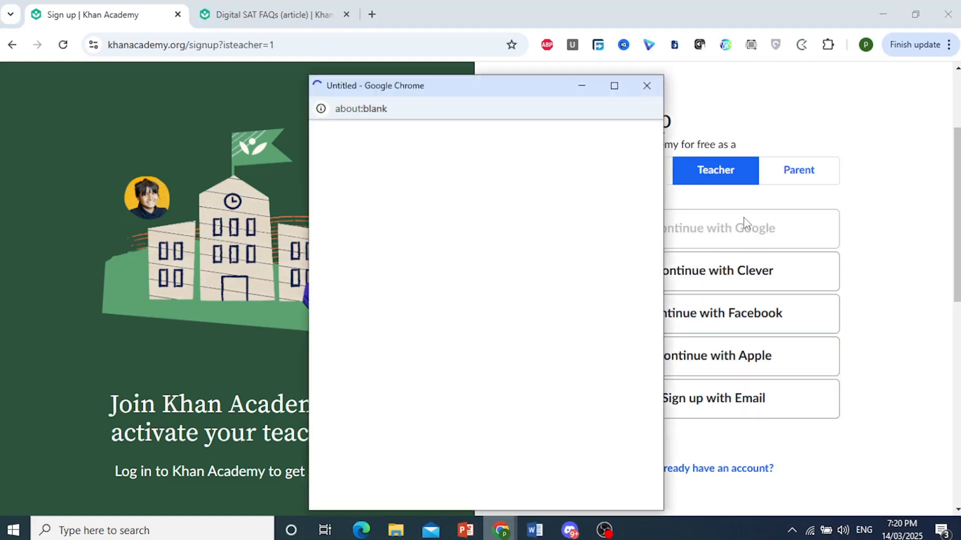
{"action": "left_click_drag", "start_coordinate": [490, 89], "coordinate": [528, 65]}
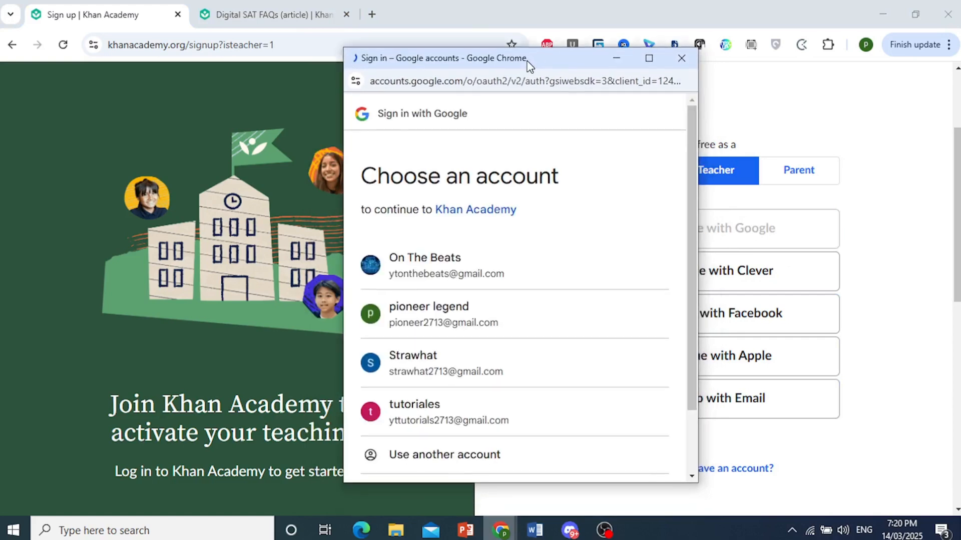
{"action": "scroll", "coordinate": [500, 345], "scroll_direction": "down", "scroll_amount": 2}
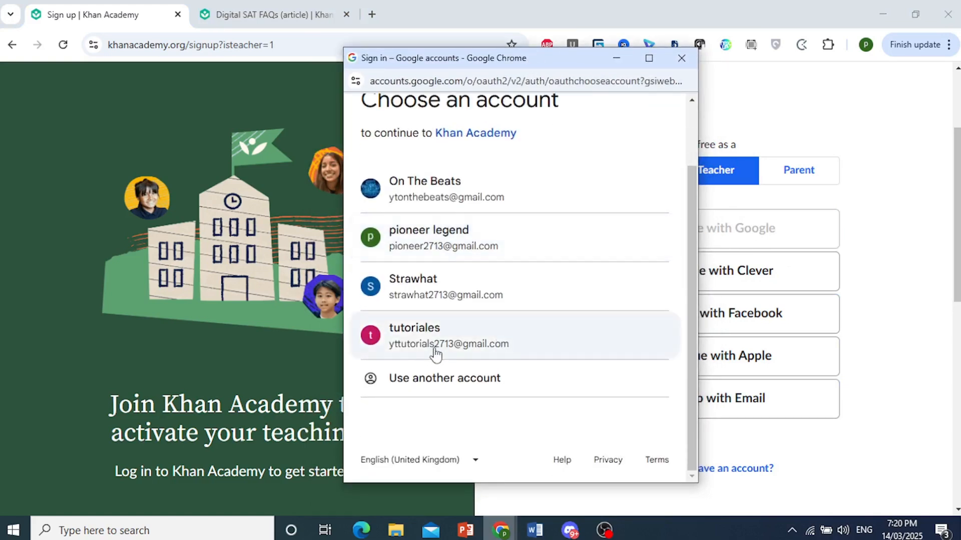
{"action": "left_click", "coordinate": [433, 356]}
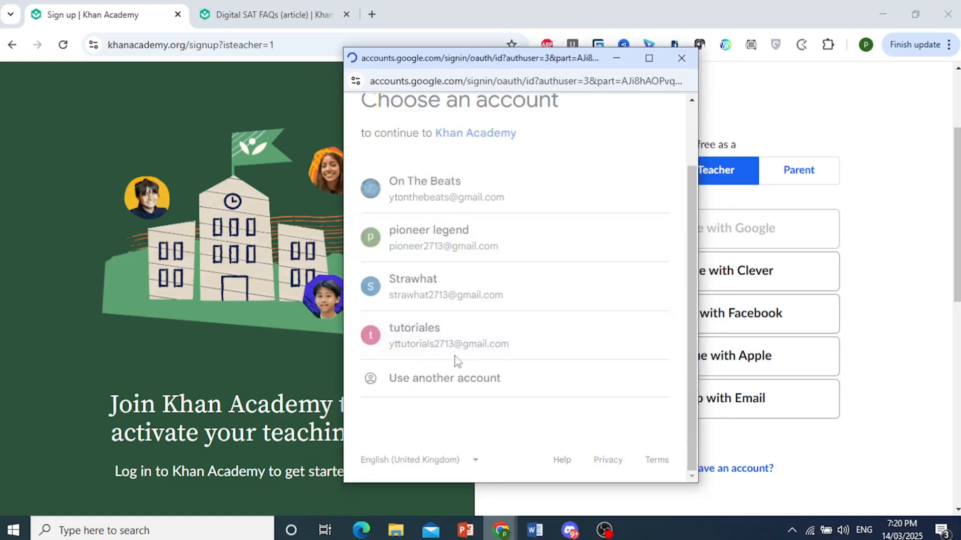
{"action": "left_click", "coordinate": [616, 378]}
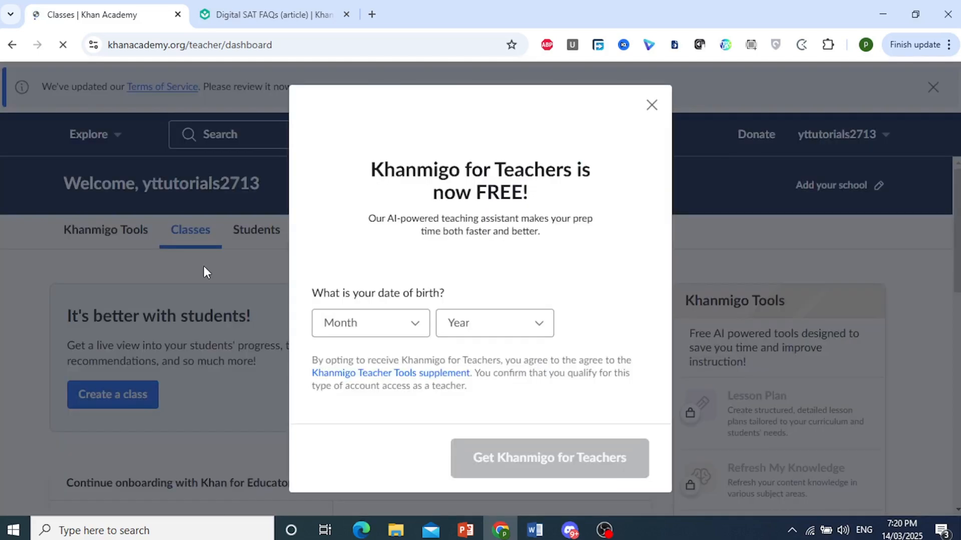
- Fill in the birth month and year and activate the free Khanmigo for Teachers
{"action": "left_click", "coordinate": [423, 330]}
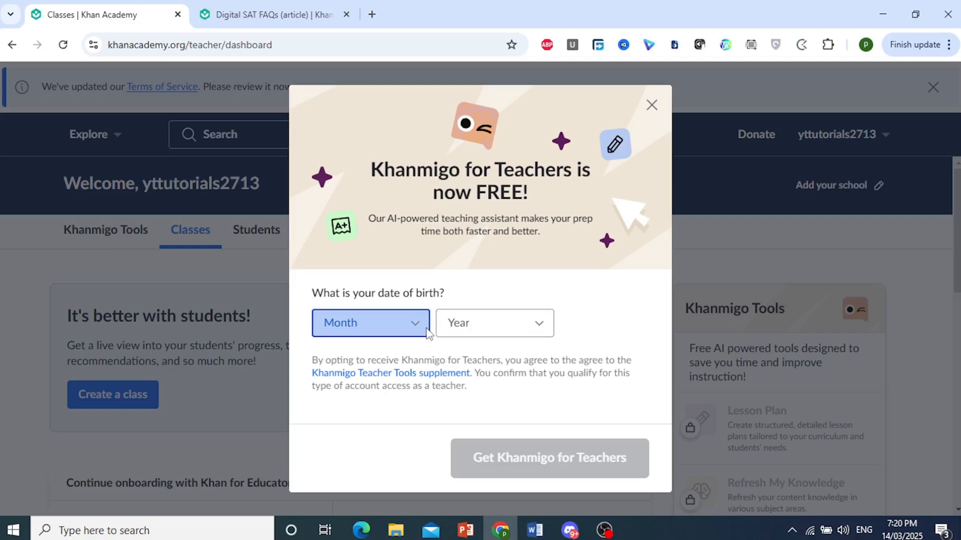
{"action": "left_click", "coordinate": [426, 330]}
{"action": "left_click", "coordinate": [382, 328]}
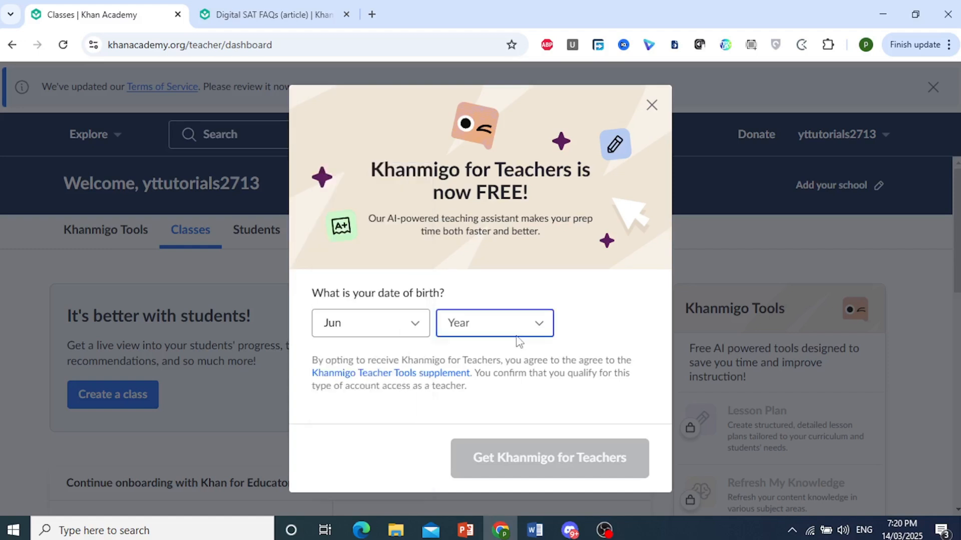
{"action": "left_click", "coordinate": [545, 329]}
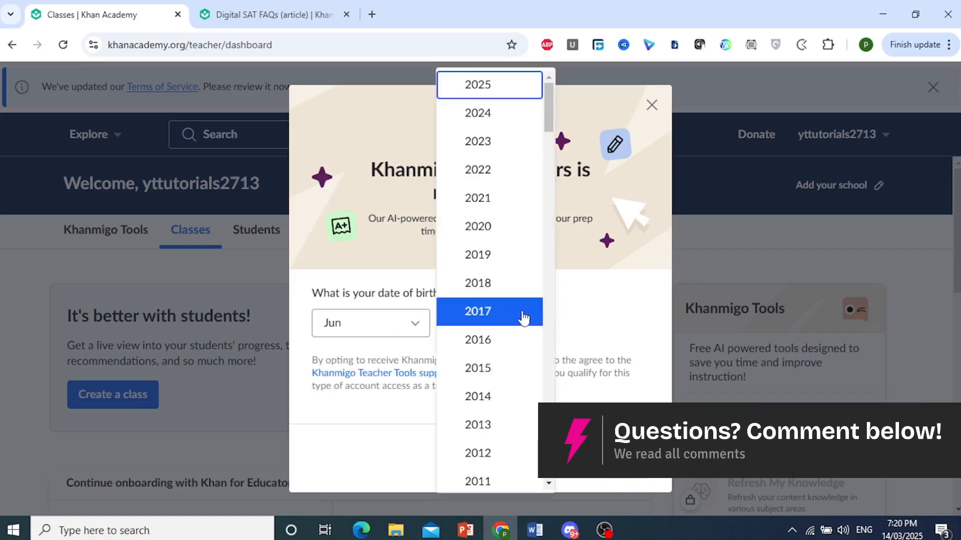
{"action": "scroll", "coordinate": [509, 321], "scroll_direction": "down", "scroll_amount": 8}
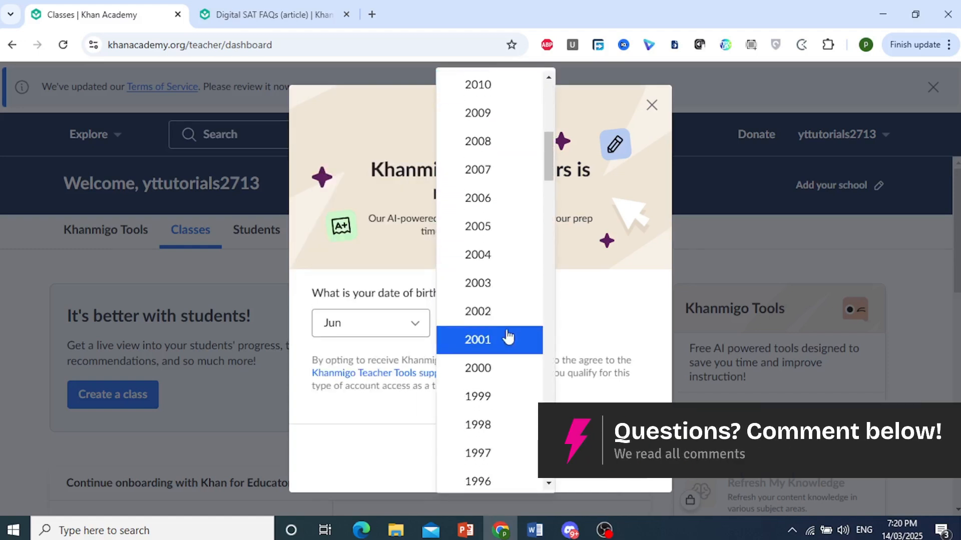
{"action": "left_click", "coordinate": [498, 370]}
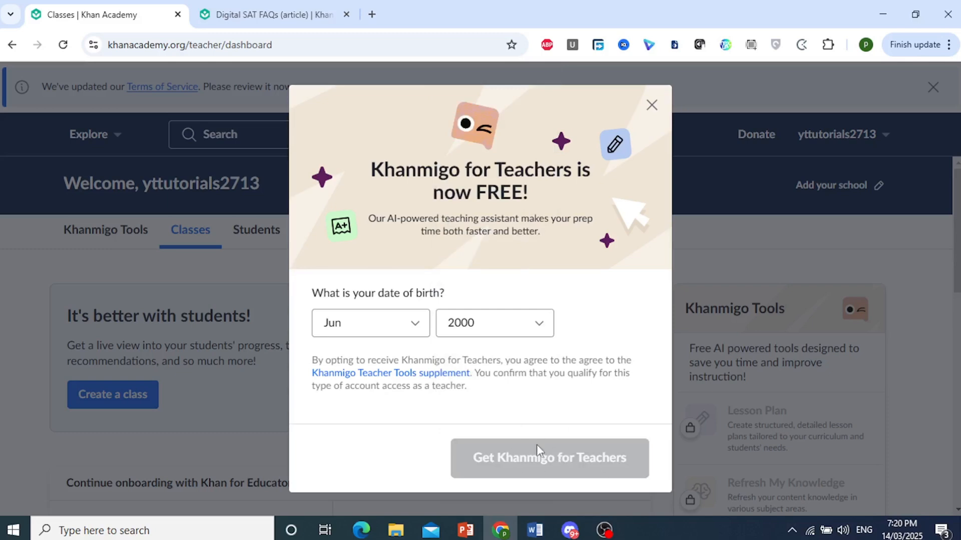
{"action": "left_click", "coordinate": [548, 456]}
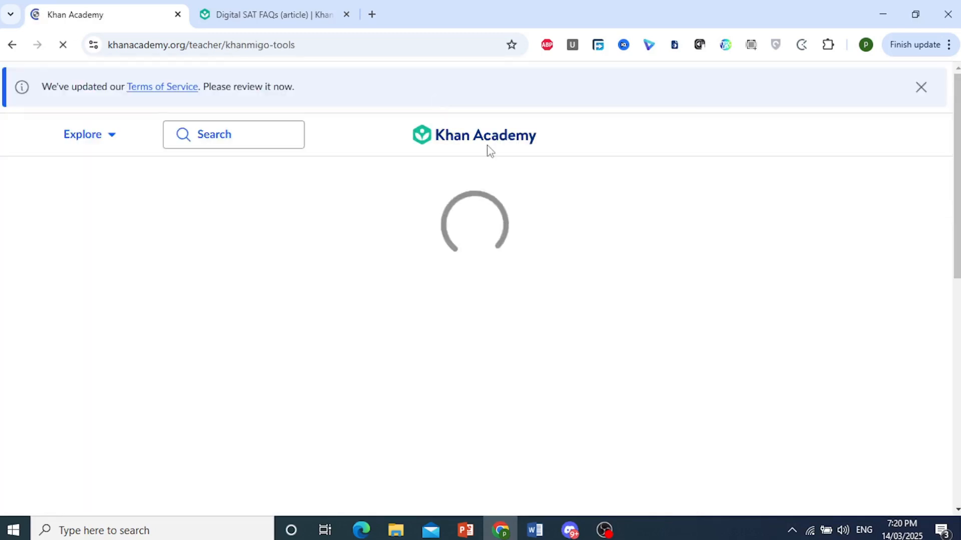
- Dismiss the Khanmigo introduction and return from the Khanmigo Tools page to the Classes dashboard
{"action": "scroll", "coordinate": [470, 245], "scroll_direction": "down", "scroll_amount": 1}
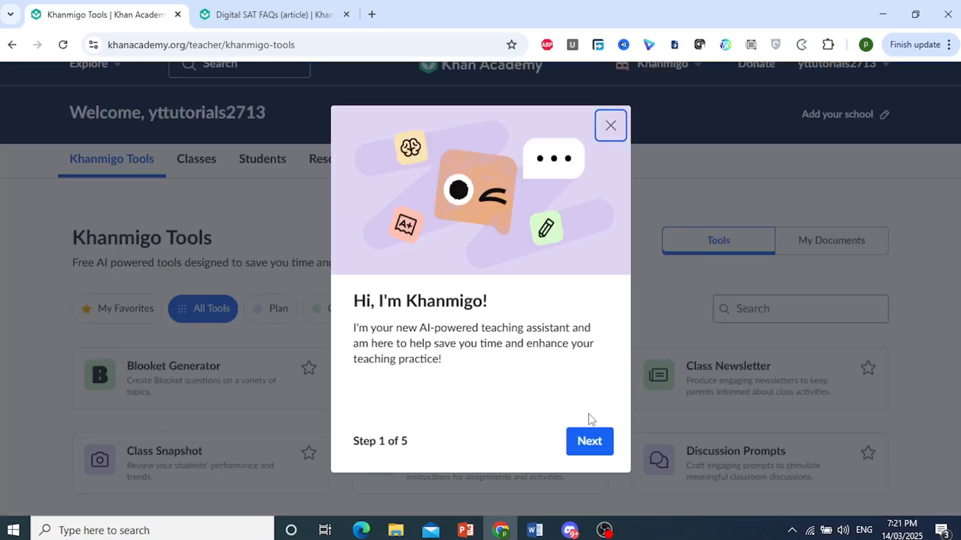
{"action": "left_click", "coordinate": [611, 126]}
{"action": "scroll", "coordinate": [349, 279], "scroll_direction": "down", "scroll_amount": 3}
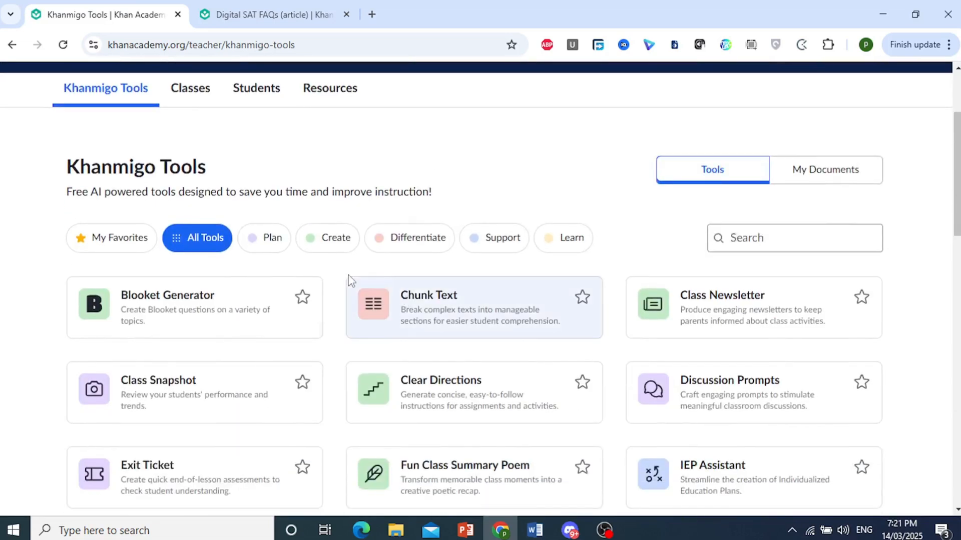
{"action": "scroll", "coordinate": [163, 223], "scroll_direction": "up", "scroll_amount": 5}
{"action": "left_click", "coordinate": [11, 44]}
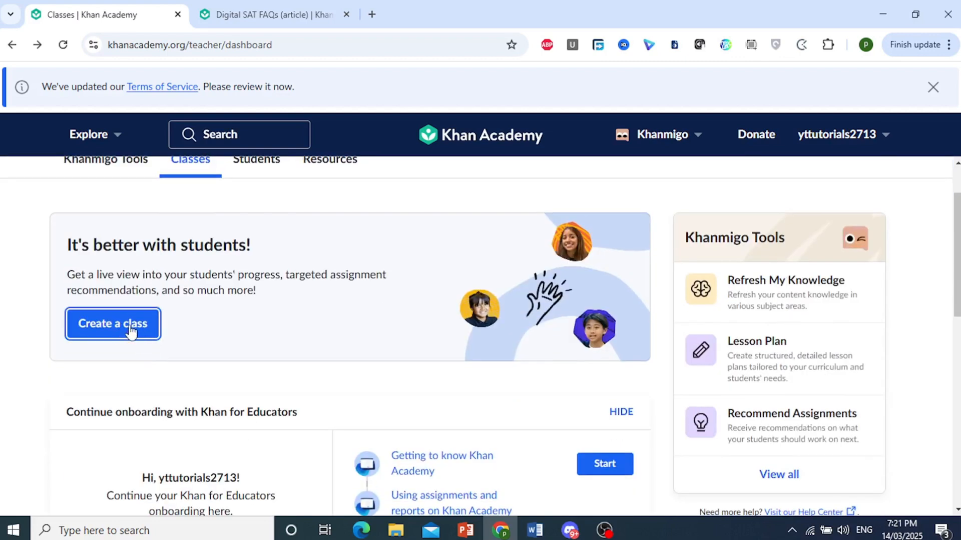
- Start a new class and name it "Biology 11th Grade O Levels"
{"action": "scroll", "coordinate": [128, 328], "scroll_direction": "down", "scroll_amount": 1}
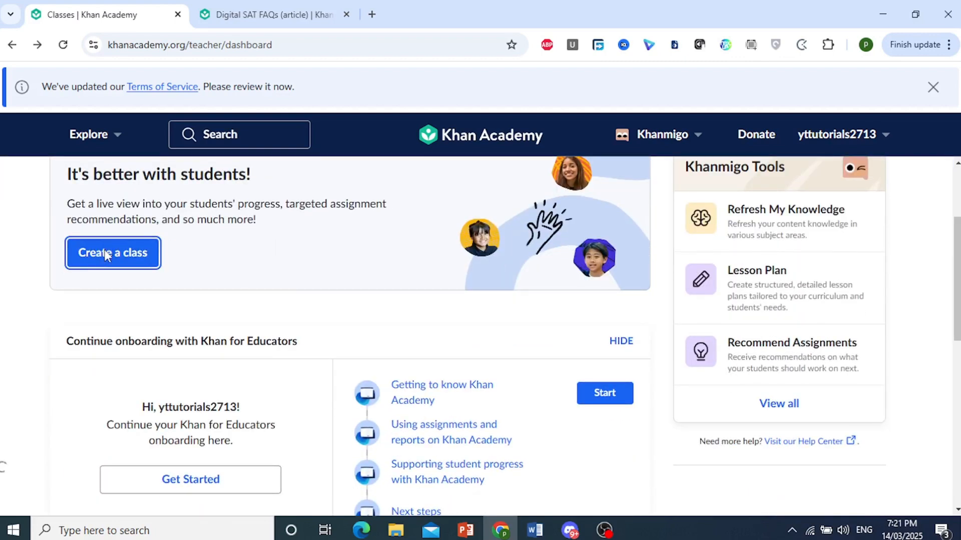
{"action": "left_click", "coordinate": [105, 251]}
{"action": "scroll", "coordinate": [291, 369], "scroll_direction": "down", "scroll_amount": 2}
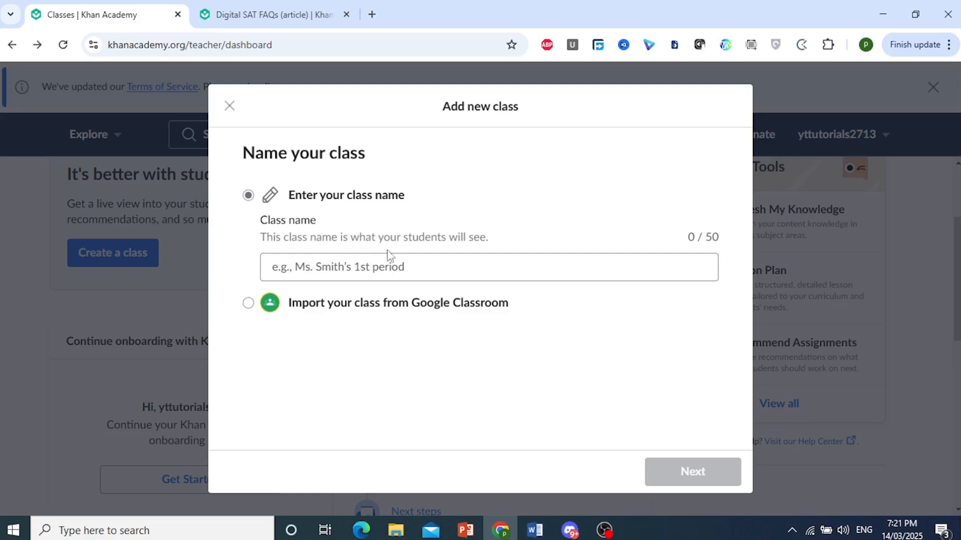
{"action": "left_click", "coordinate": [693, 536]}
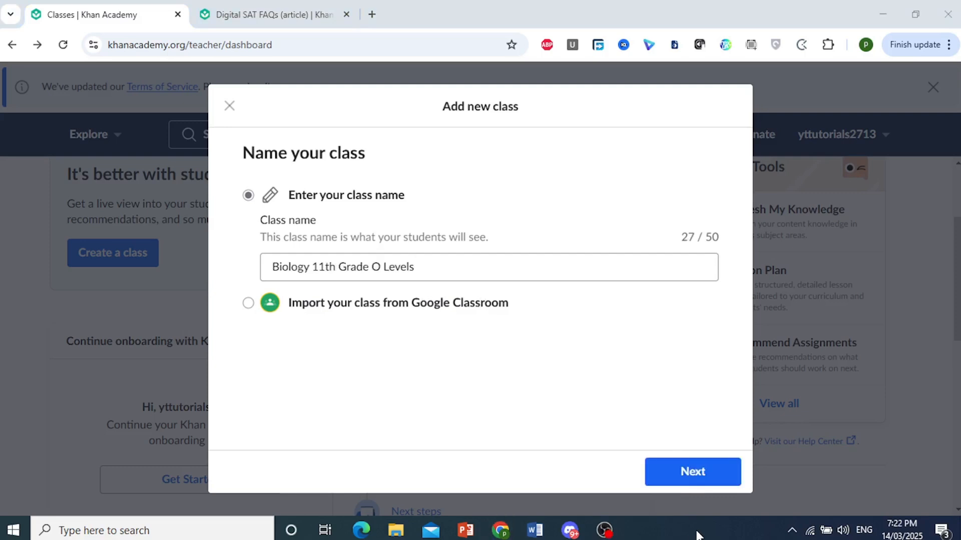
{"action": "left_click", "coordinate": [460, 322]}
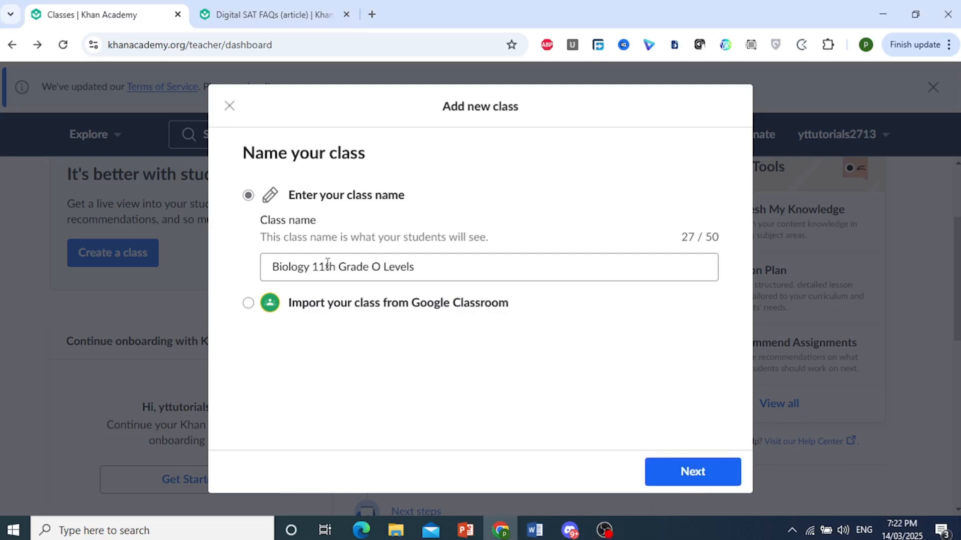
{"action": "left_click", "coordinate": [353, 269]}
{"action": "left_click", "coordinate": [675, 468]}
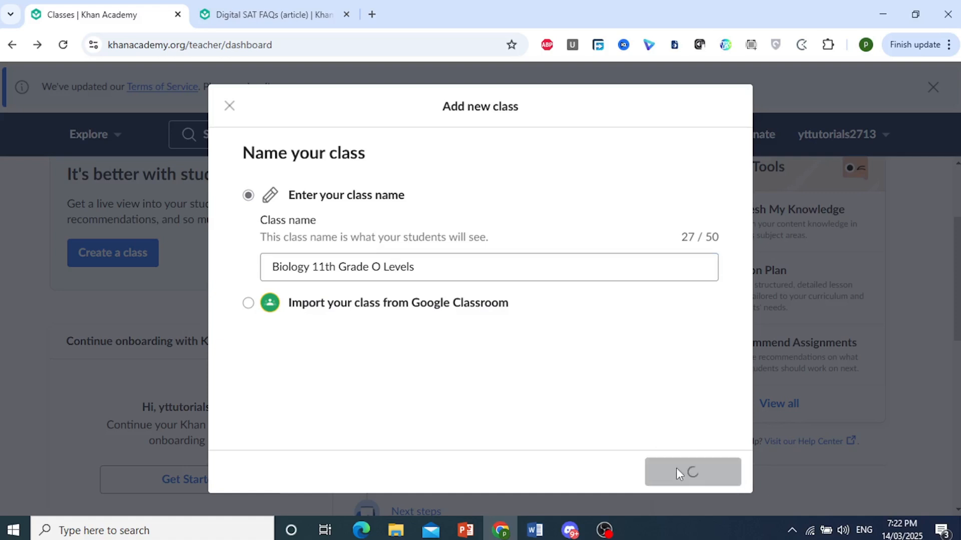
- Search the courses for "biology" and add High school biology to the new class
{"action": "type", "text": "biology"}
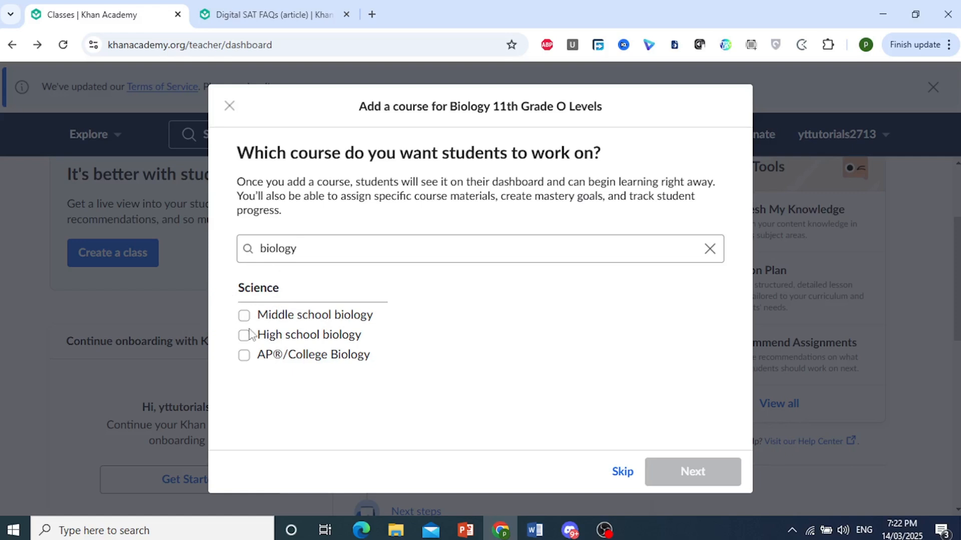
{"action": "left_click", "coordinate": [243, 343]}
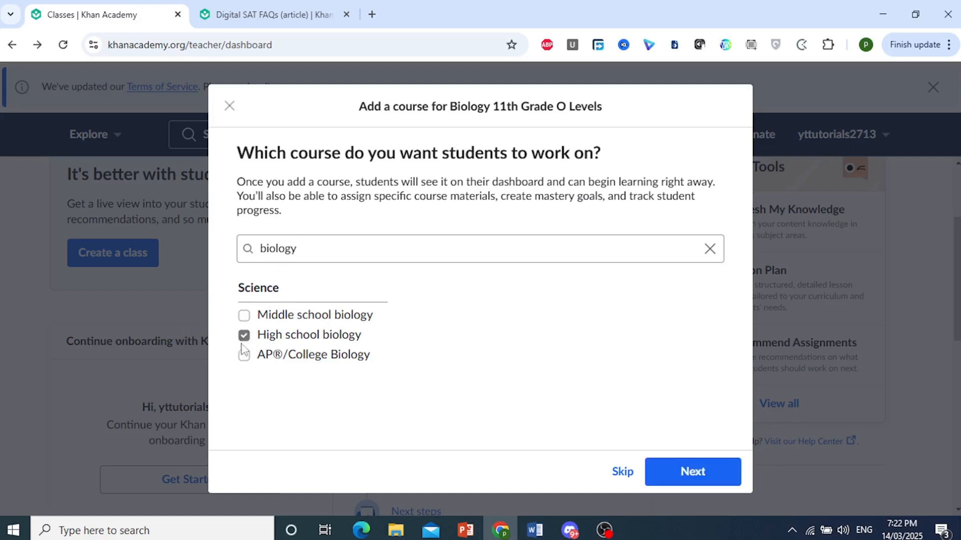
{"action": "left_click", "coordinate": [695, 475]}
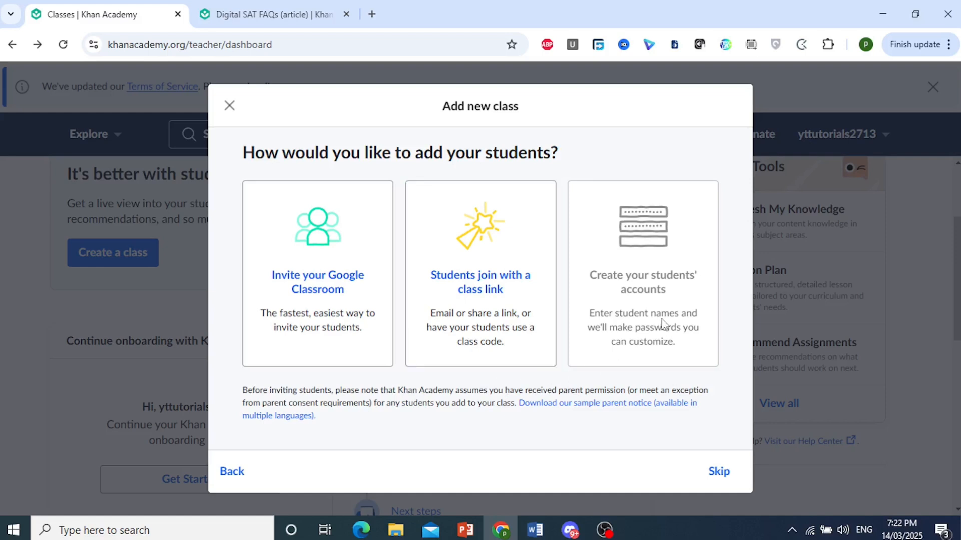
- Choose to have students join with a class link, copy the link and finish creating the class
{"action": "mouse_move", "coordinate": [641, 282]}
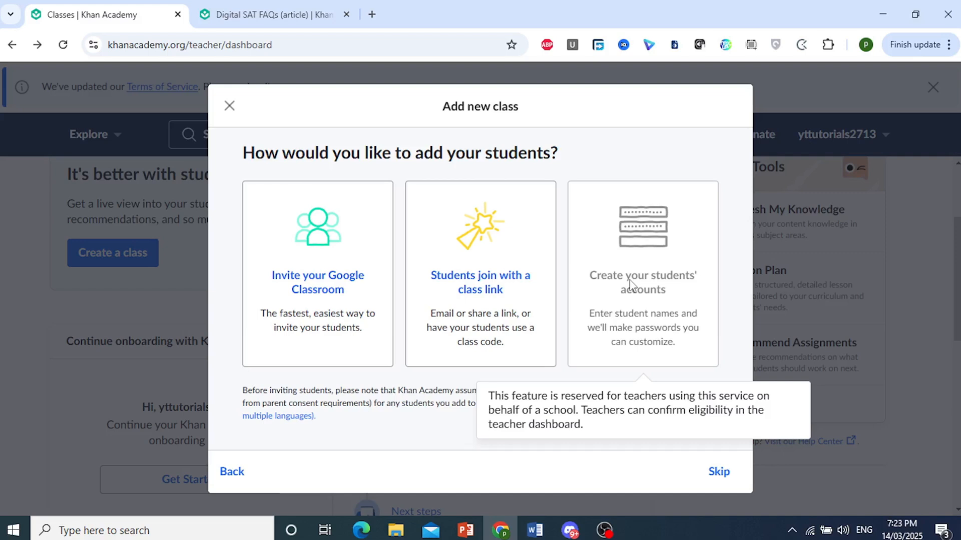
{"action": "left_click", "coordinate": [482, 302]}
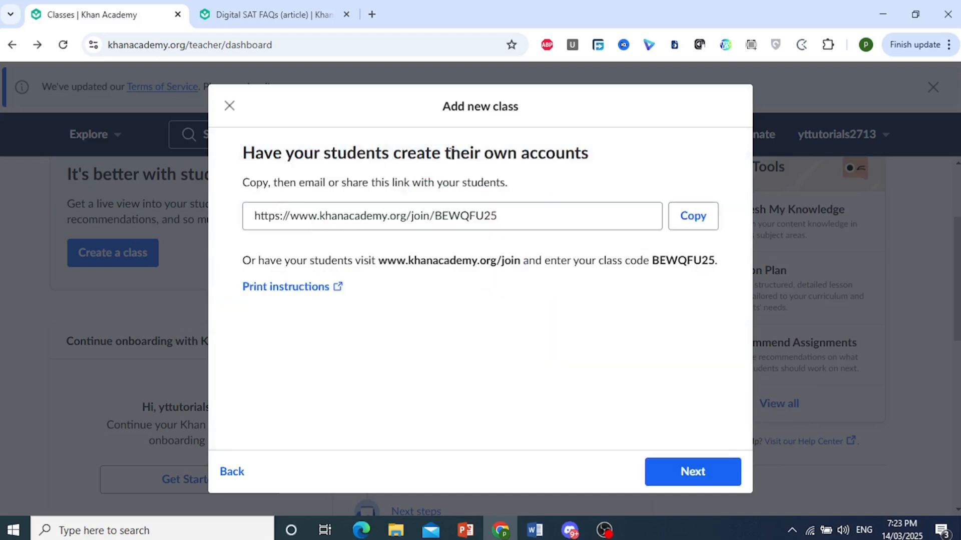
{"action": "left_click_drag", "start_coordinate": [245, 156], "coordinate": [596, 164]}
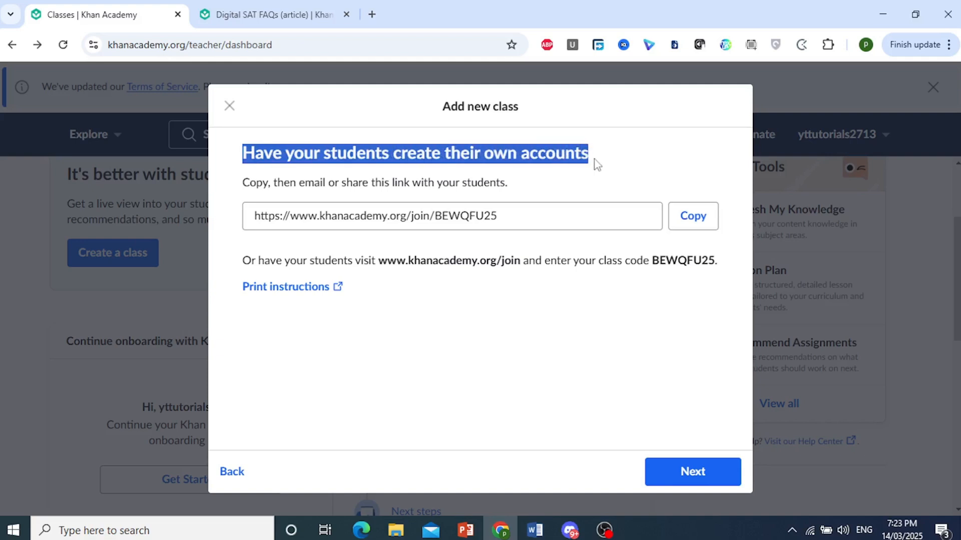
{"action": "left_click_drag", "start_coordinate": [500, 219], "coordinate": [208, 218]}
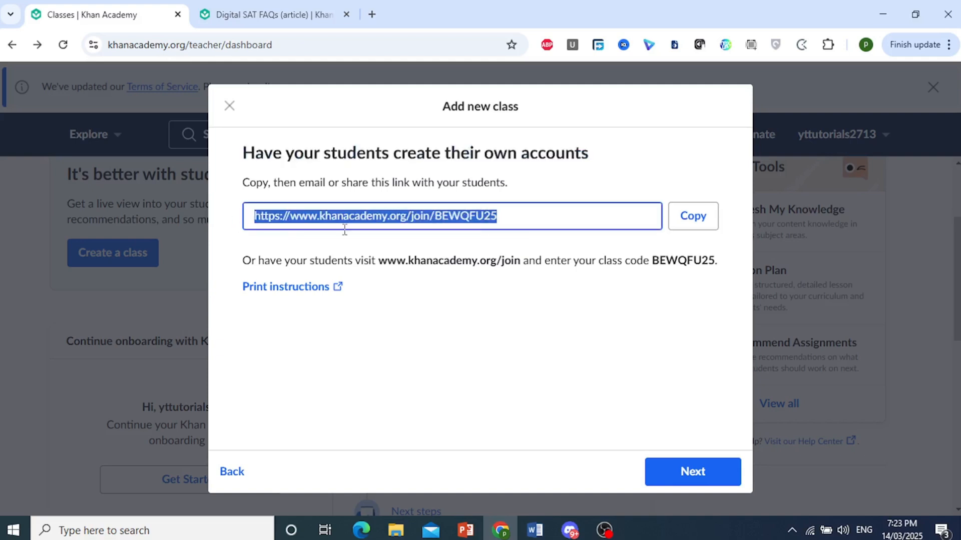
{"action": "left_click", "coordinate": [698, 223]}
{"action": "left_click_drag", "start_coordinate": [657, 260], "coordinate": [714, 262]}
{"action": "left_click", "coordinate": [691, 472]}
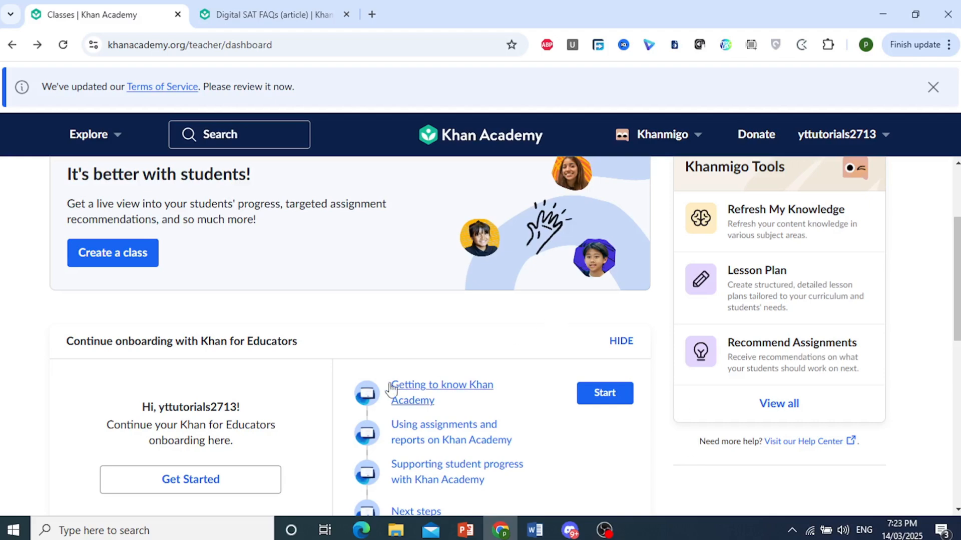
- View the Google Classroom invitation option for adding students to the biology class, closing it without connecting
{"action": "scroll", "coordinate": [260, 386], "scroll_direction": "down", "scroll_amount": 1}
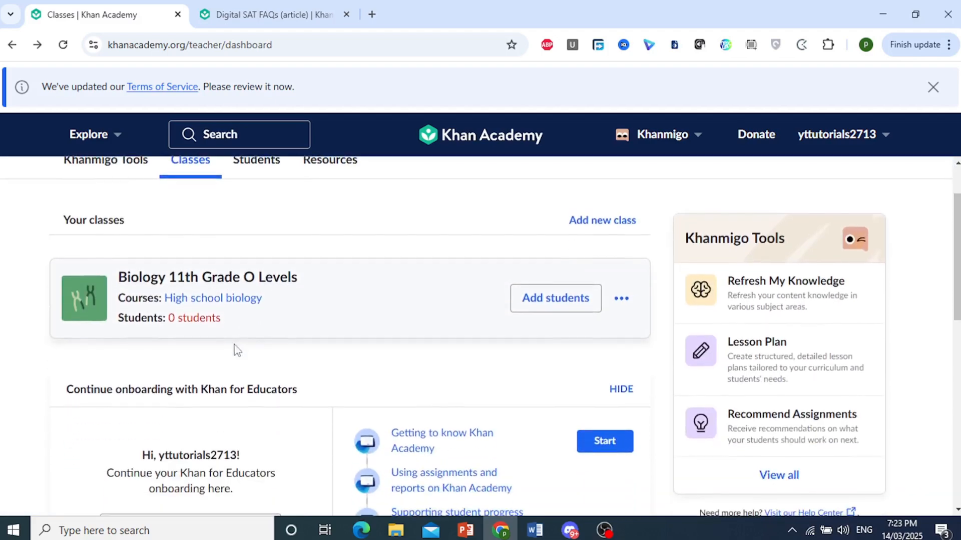
{"action": "left_click", "coordinate": [590, 307]}
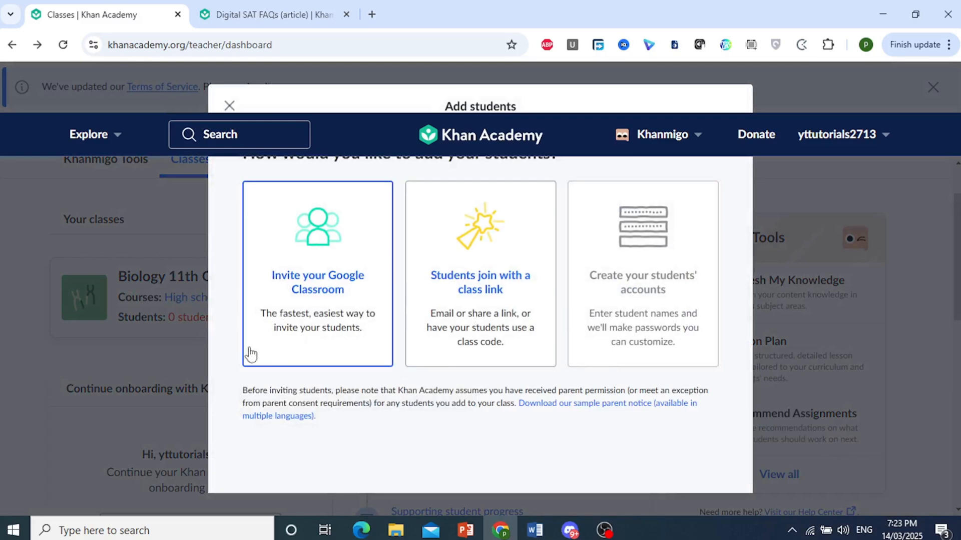
{"action": "left_click", "coordinate": [296, 330]}
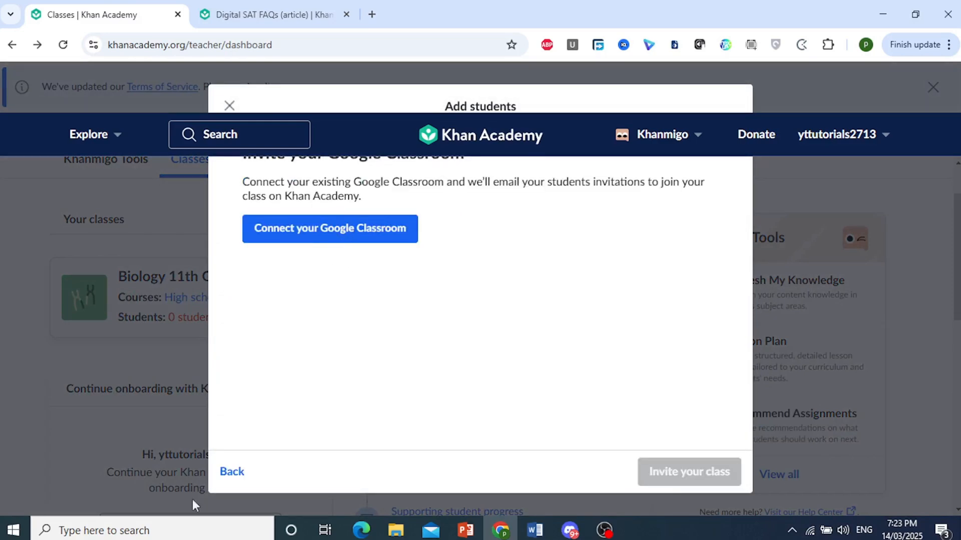
{"action": "left_click", "coordinate": [159, 439]}
- Open the biology class's settings and review the class info, course, student data and Google Classroom sync options
{"action": "left_click", "coordinate": [623, 300]}
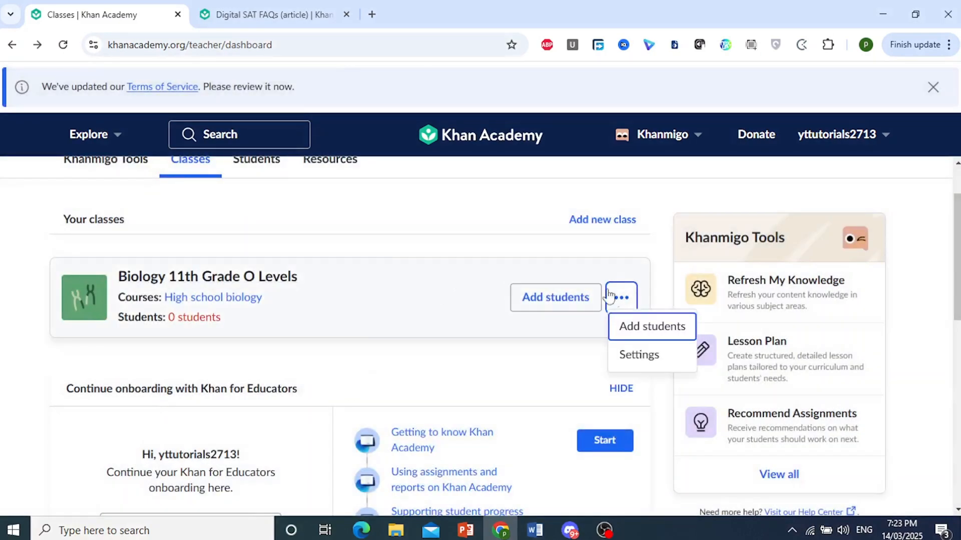
{"action": "left_click", "coordinate": [640, 370]}
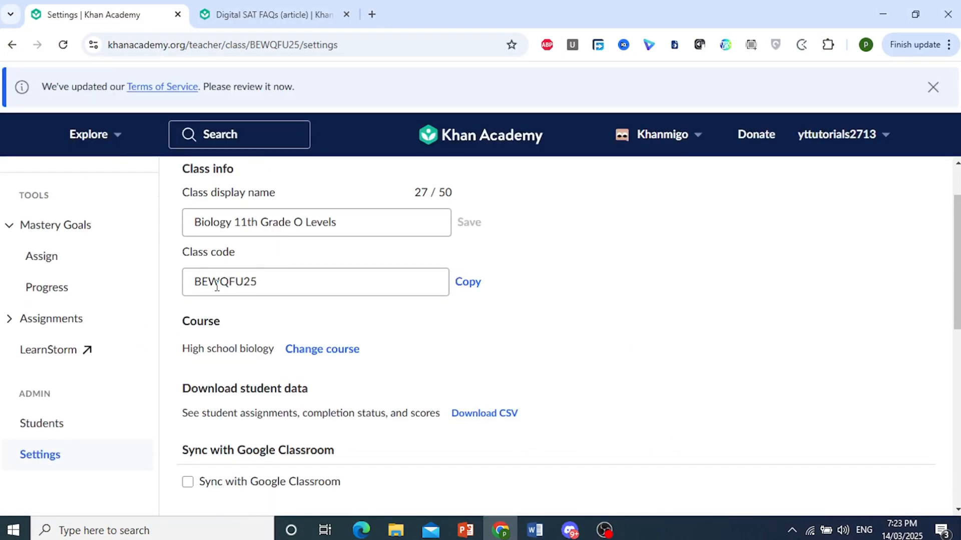
{"action": "scroll", "coordinate": [328, 296], "scroll_direction": "down", "scroll_amount": 3}
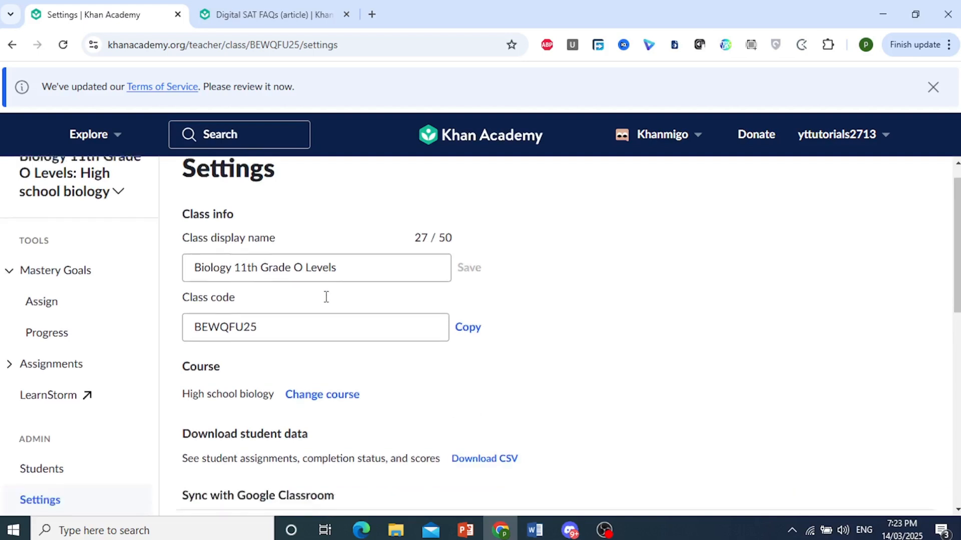
{"action": "scroll", "coordinate": [465, 295], "scroll_direction": "down", "scroll_amount": 3}
{"action": "scroll", "coordinate": [465, 295], "scroll_direction": "down", "scroll_amount": 2}
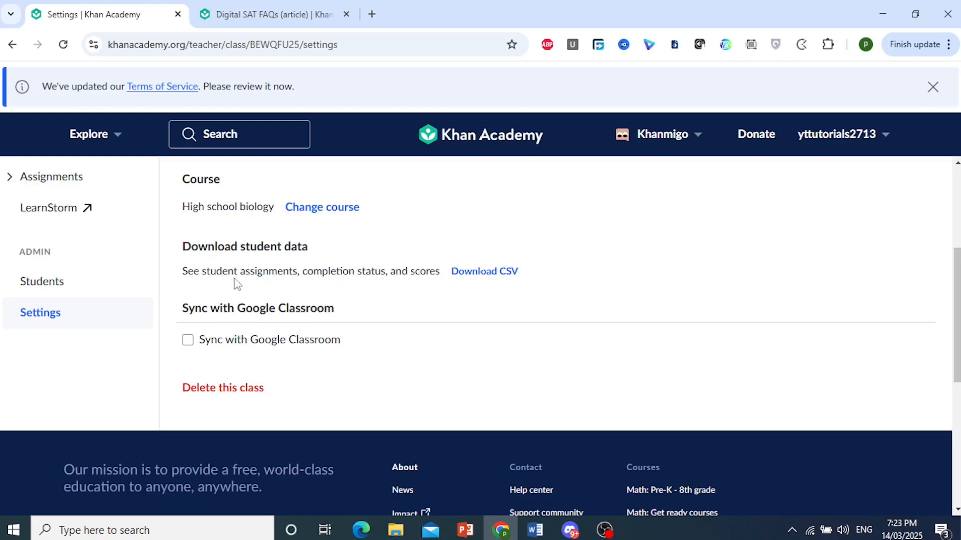
{"action": "scroll", "coordinate": [200, 352], "scroll_direction": "up", "scroll_amount": 3}
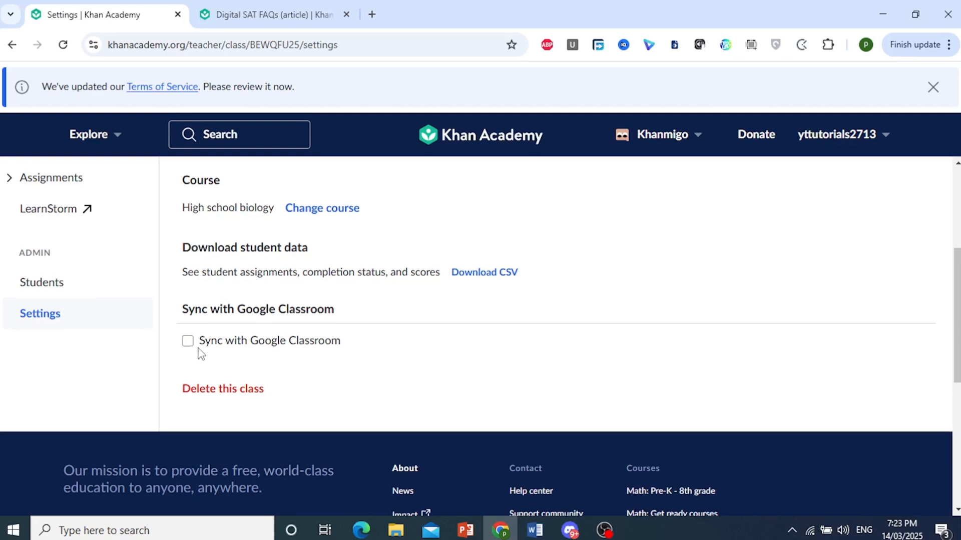
{"action": "scroll", "coordinate": [626, 384], "scroll_direction": "up", "scroll_amount": 2}
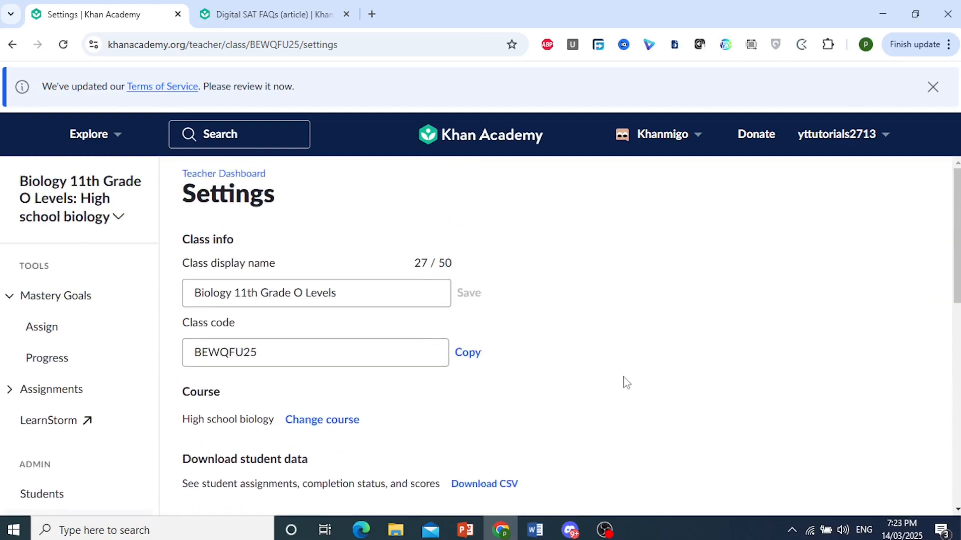
{"action": "left_click", "coordinate": [695, 536]}
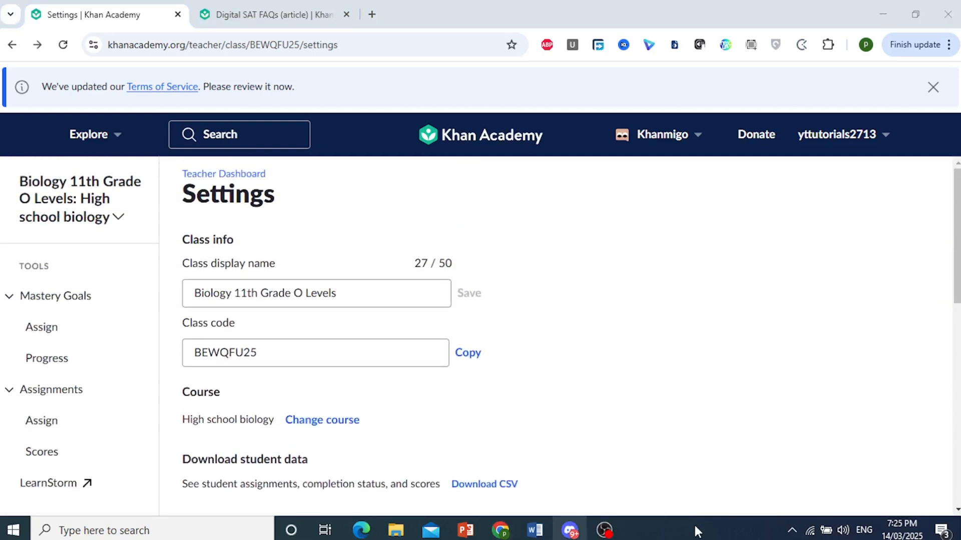
- Open mastery goal assignment and choose unit mastery for the Ecology and natural systems unit of High school biology
{"action": "left_click", "coordinate": [42, 327]}
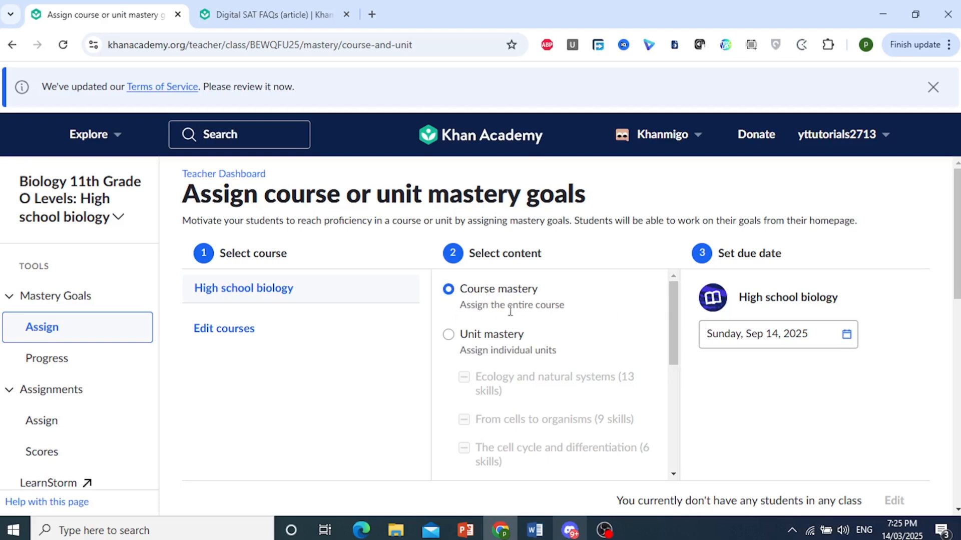
{"action": "left_click", "coordinate": [445, 337]}
{"action": "left_click", "coordinate": [485, 381]}
{"action": "scroll", "coordinate": [551, 401], "scroll_direction": "down", "scroll_amount": 3}
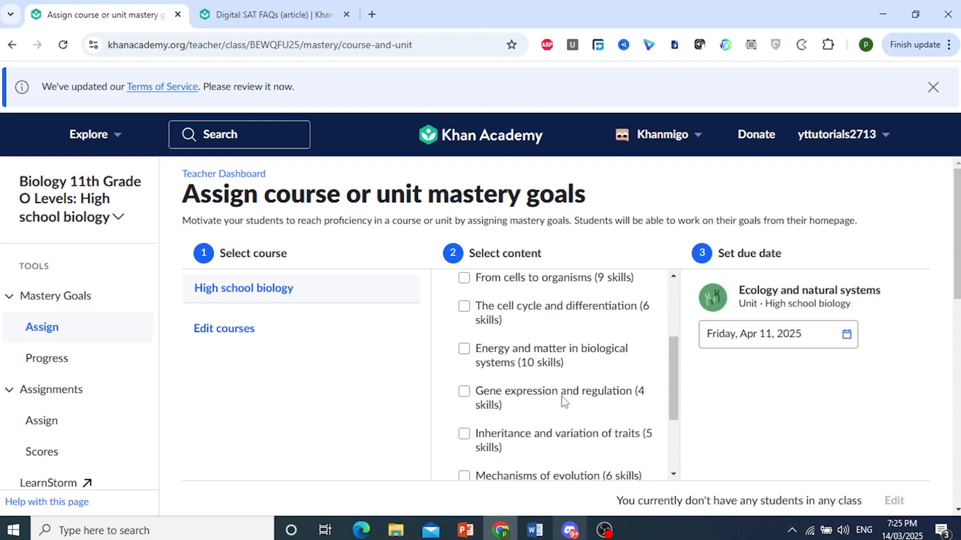
{"action": "scroll", "coordinate": [506, 395], "scroll_direction": "up", "scroll_amount": 3}
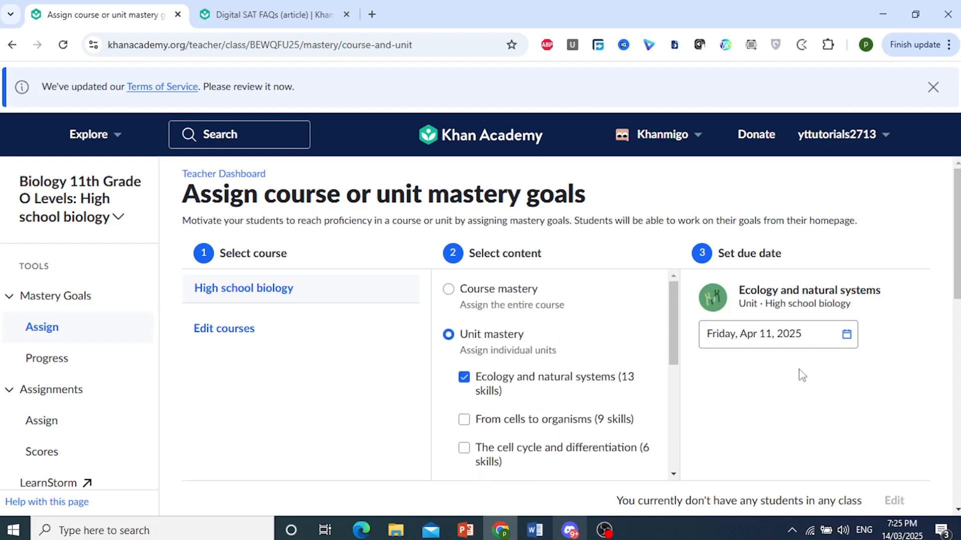
- Set the Ecology and natural systems goal's due date to March 31, 2025 and review the unit goal creation option
{"action": "left_click", "coordinate": [846, 342]}
{"action": "left_click", "coordinate": [861, 152]}
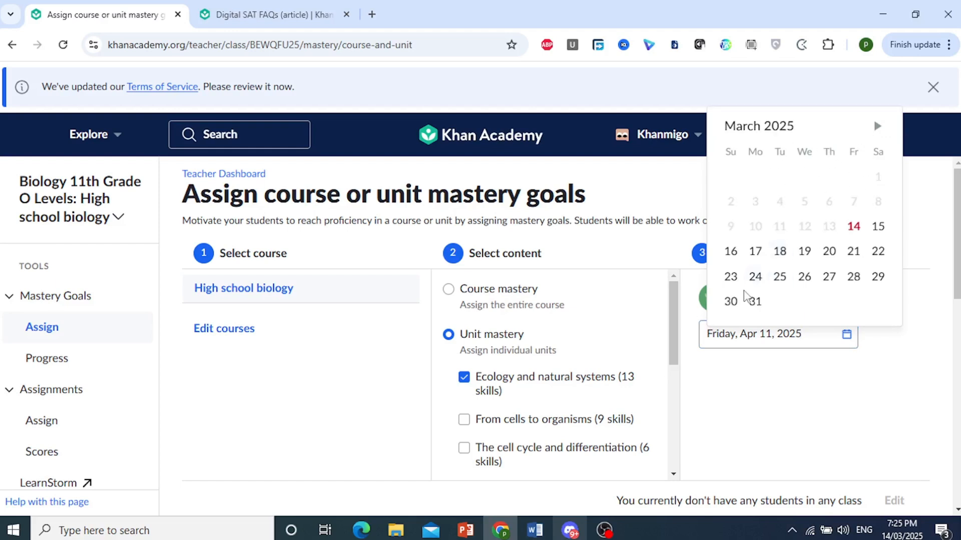
{"action": "left_click", "coordinate": [756, 303]}
{"action": "scroll", "coordinate": [789, 384], "scroll_direction": "down", "scroll_amount": 1}
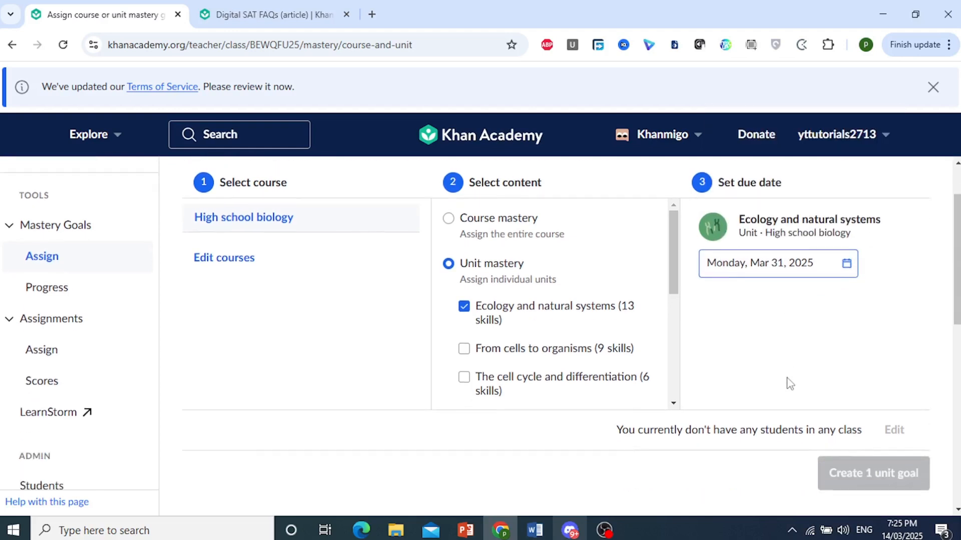
{"action": "scroll", "coordinate": [468, 346], "scroll_direction": "up", "scroll_amount": 1}
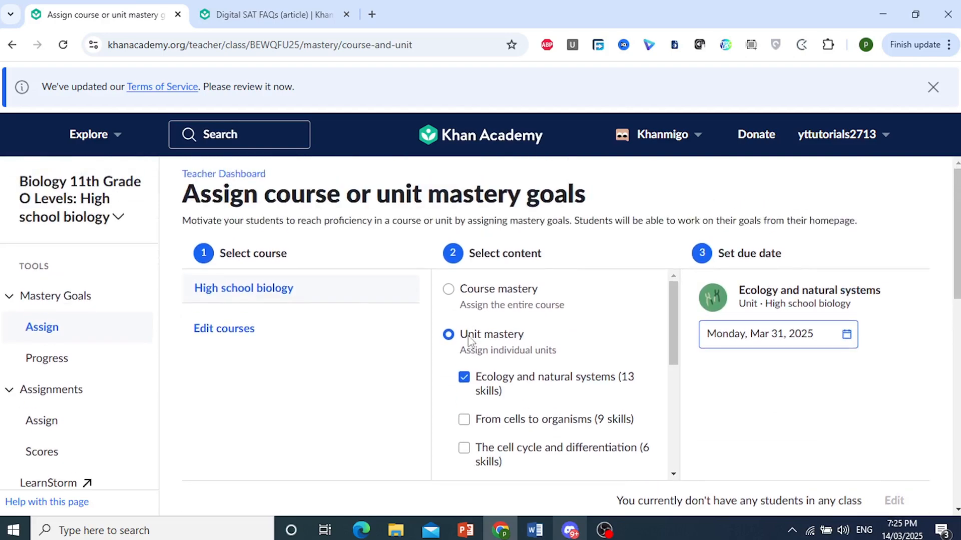
{"action": "scroll", "coordinate": [535, 362], "scroll_direction": "down", "scroll_amount": 1}
{"action": "scroll", "coordinate": [845, 458], "scroll_direction": "down", "scroll_amount": 3}
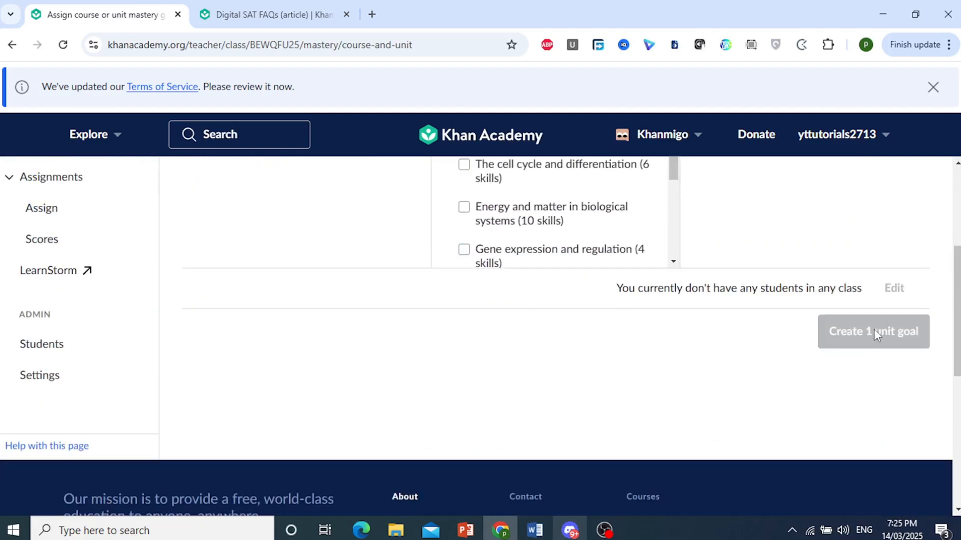
{"action": "scroll", "coordinate": [75, 381], "scroll_direction": "up", "scroll_amount": 3}
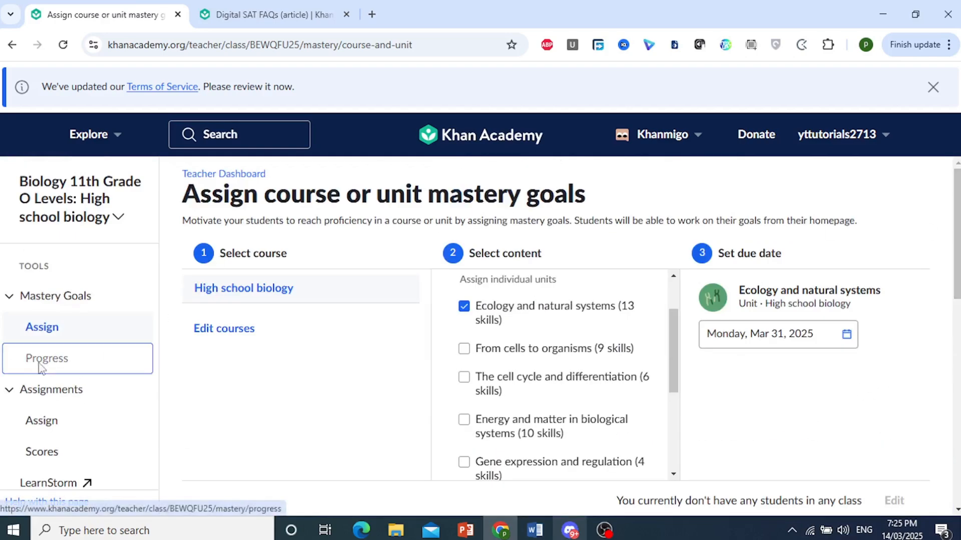
- View the class's mastery goal progress
{"action": "left_click", "coordinate": [61, 371]}
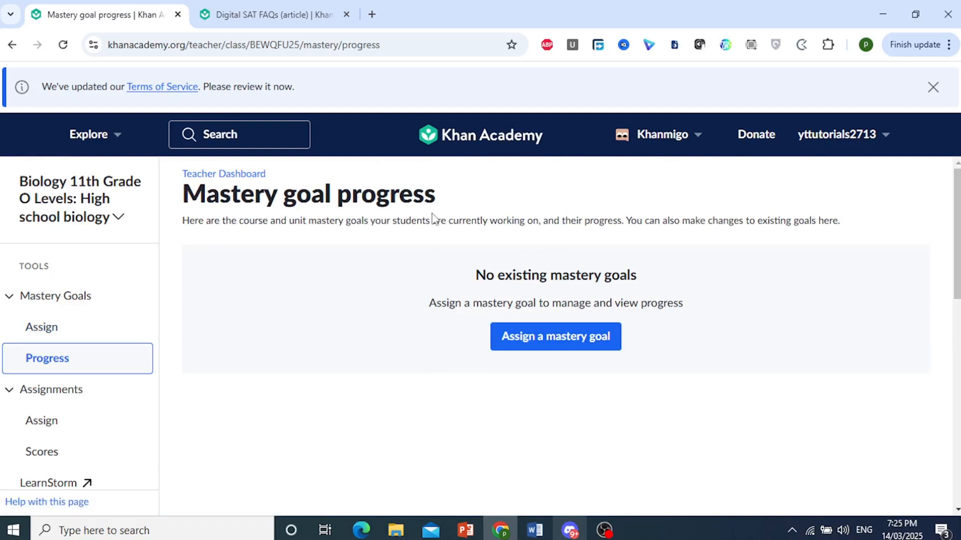
{"action": "scroll", "coordinate": [358, 335], "scroll_direction": "down", "scroll_amount": 2}
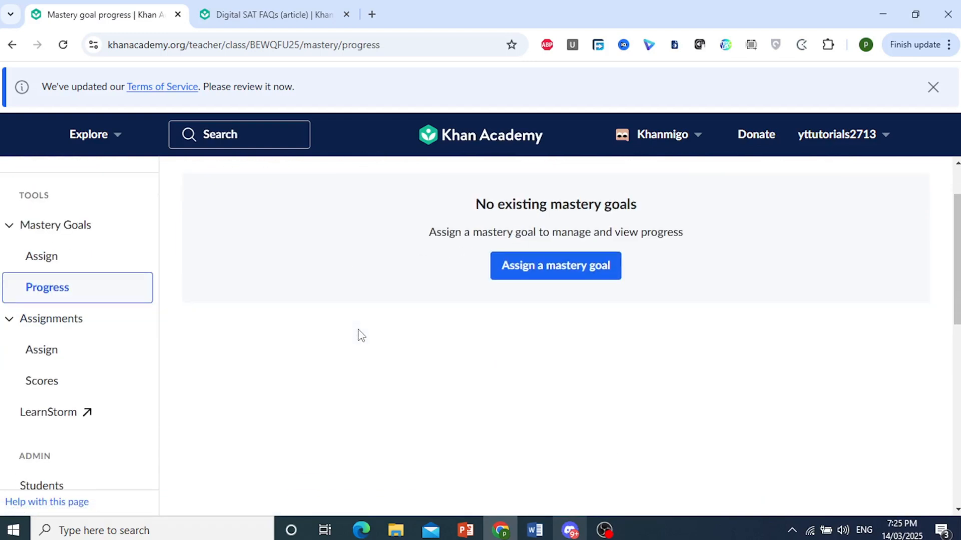
{"action": "scroll", "coordinate": [351, 330], "scroll_direction": "up", "scroll_amount": 2}
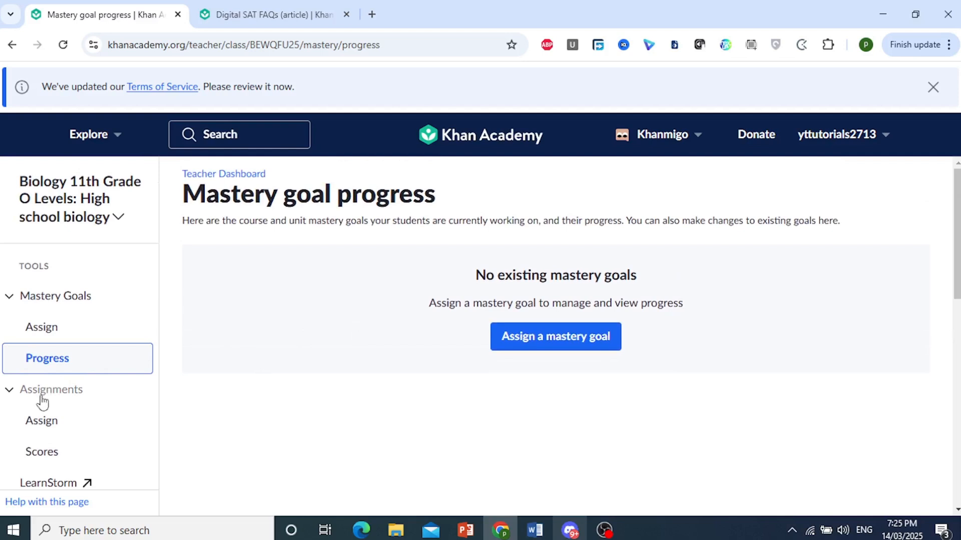
- Open the content assignment page for the class and expand the Ecology and natural systems unit
{"action": "left_click", "coordinate": [47, 428]}
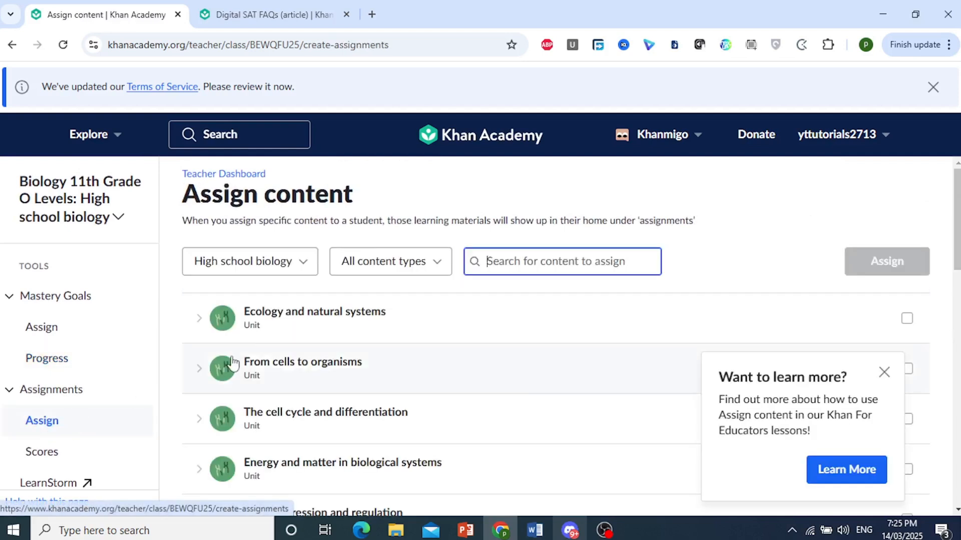
{"action": "scroll", "coordinate": [251, 330], "scroll_direction": "down", "scroll_amount": 2}
{"action": "left_click", "coordinate": [205, 245]}
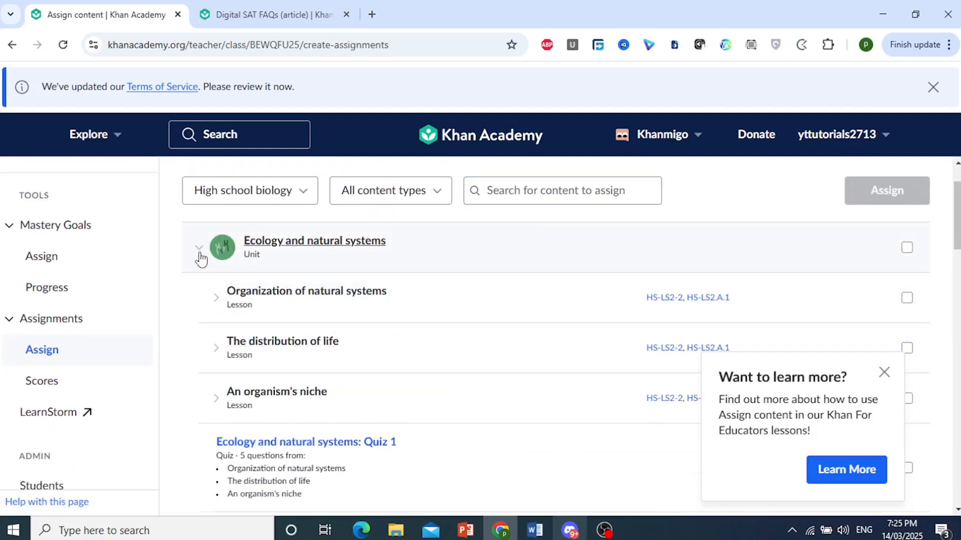
{"action": "scroll", "coordinate": [203, 264], "scroll_direction": "up", "scroll_amount": 2}
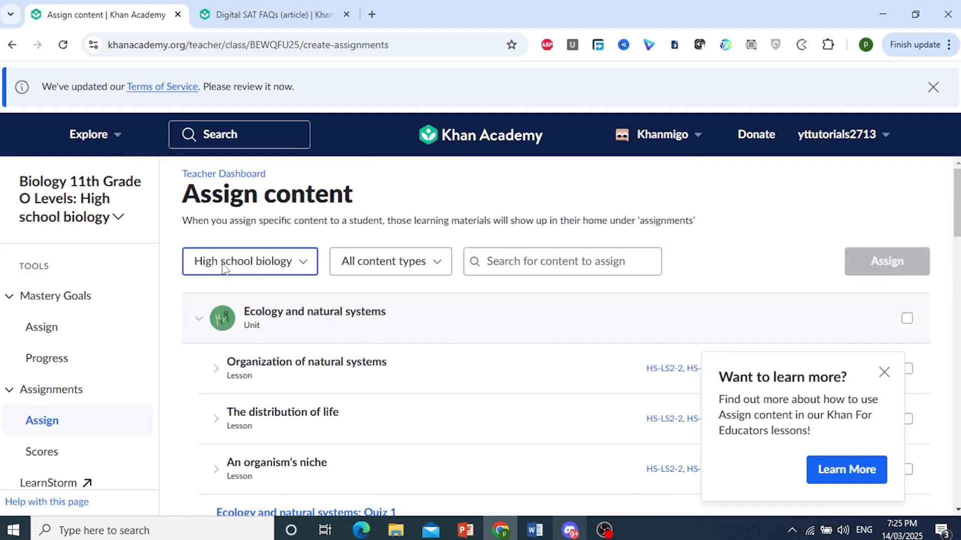
{"action": "left_click", "coordinate": [201, 323]}
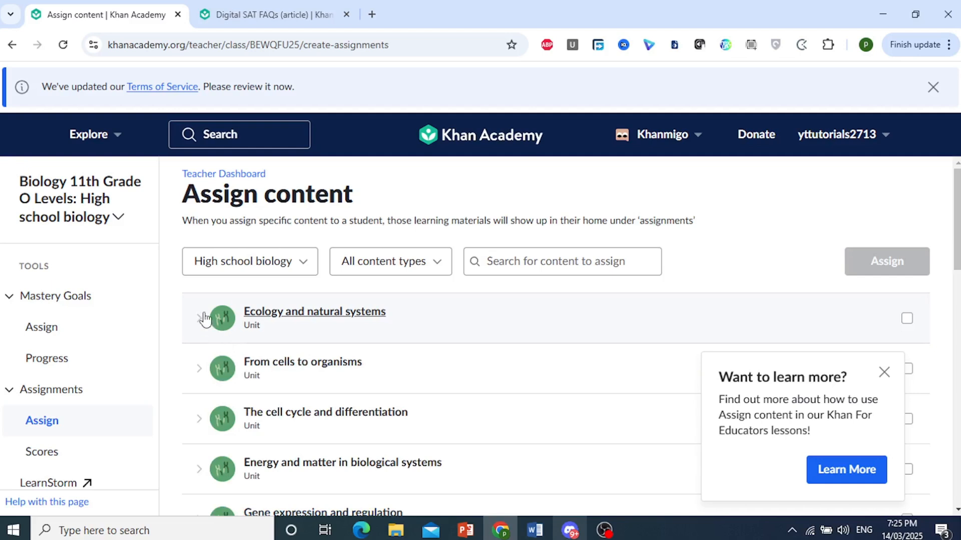
{"action": "left_click", "coordinate": [204, 319]}
{"action": "scroll", "coordinate": [231, 373], "scroll_direction": "down", "scroll_amount": 1}
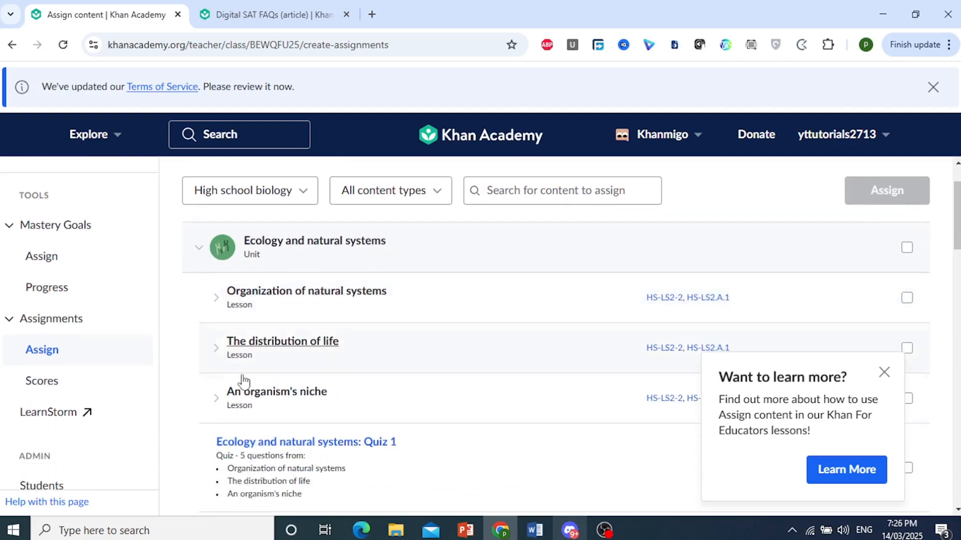
- Expand the Organization of natural systems lesson and review its content and the unit's remaining lessons and quizzes
{"action": "left_click", "coordinate": [227, 313]}
{"action": "scroll", "coordinate": [245, 335], "scroll_direction": "down", "scroll_amount": 1}
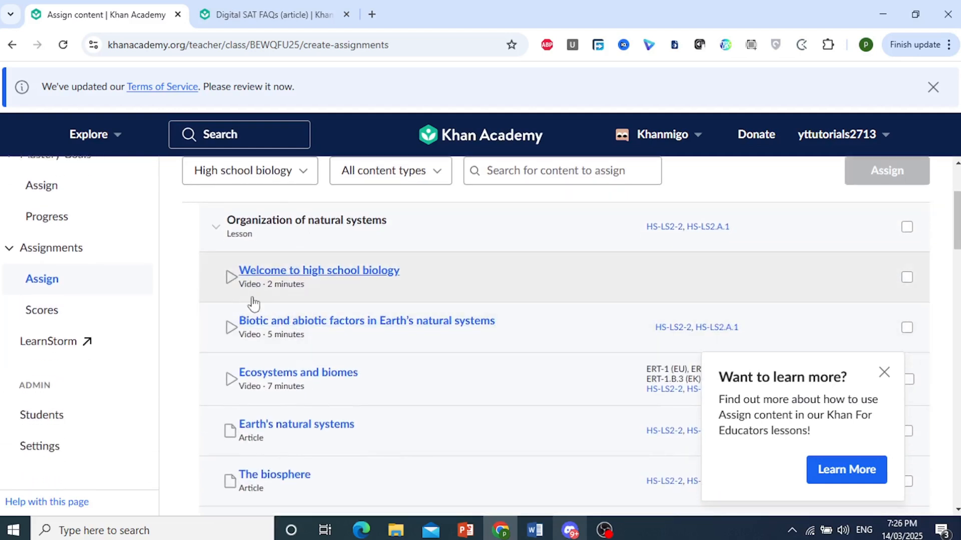
{"action": "scroll", "coordinate": [255, 336], "scroll_direction": "down", "scroll_amount": 2}
{"action": "scroll", "coordinate": [257, 367], "scroll_direction": "down", "scroll_amount": 2}
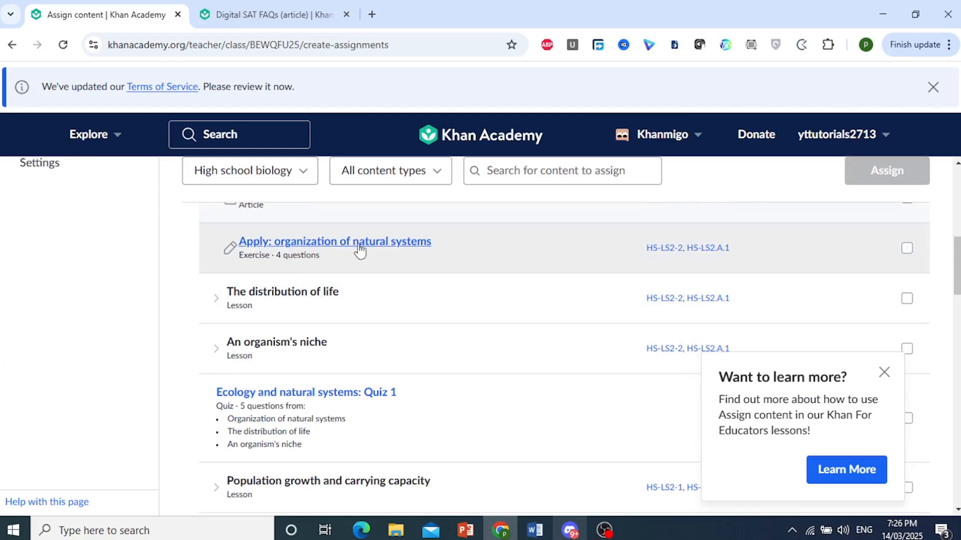
{"action": "scroll", "coordinate": [310, 350], "scroll_direction": "down", "scroll_amount": 2}
{"action": "scroll", "coordinate": [500, 336], "scroll_direction": "down", "scroll_amount": 3}
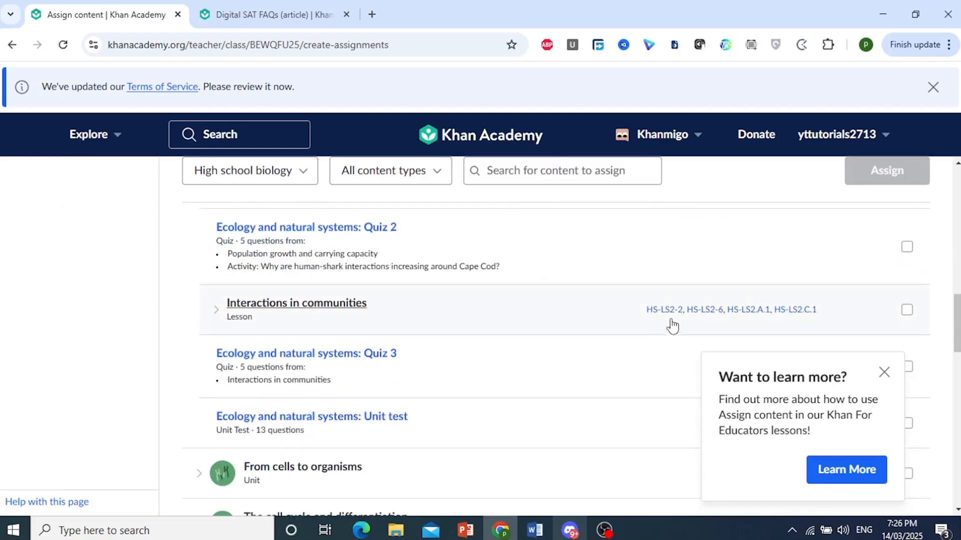
- Assign Ecology and natural systems: Quiz 1 to all future students, keeping the March 14 start and the March 15, 11:59 PM due time
{"action": "scroll", "coordinate": [801, 291], "scroll_direction": "up", "scroll_amount": 2}
{"action": "left_click", "coordinate": [909, 218]}
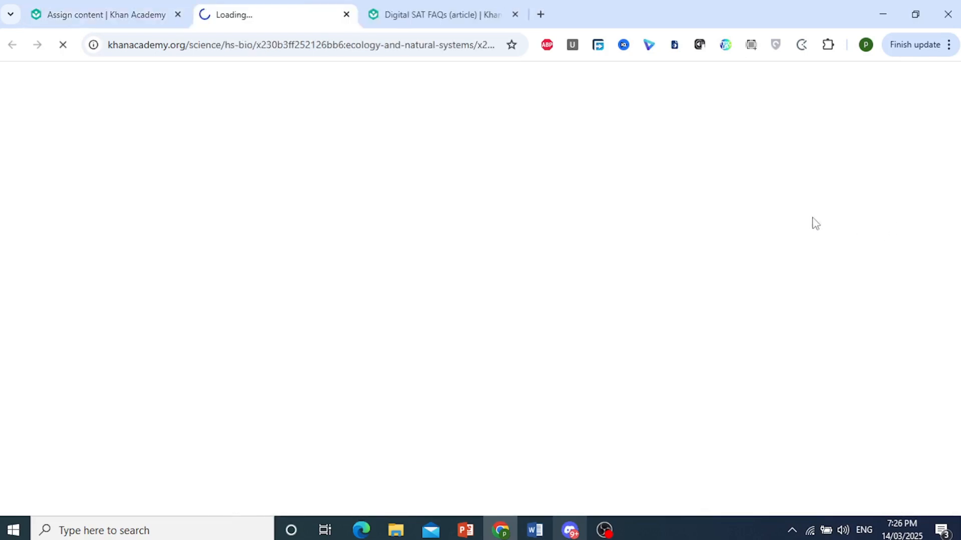
{"action": "left_click", "coordinate": [186, 5]}
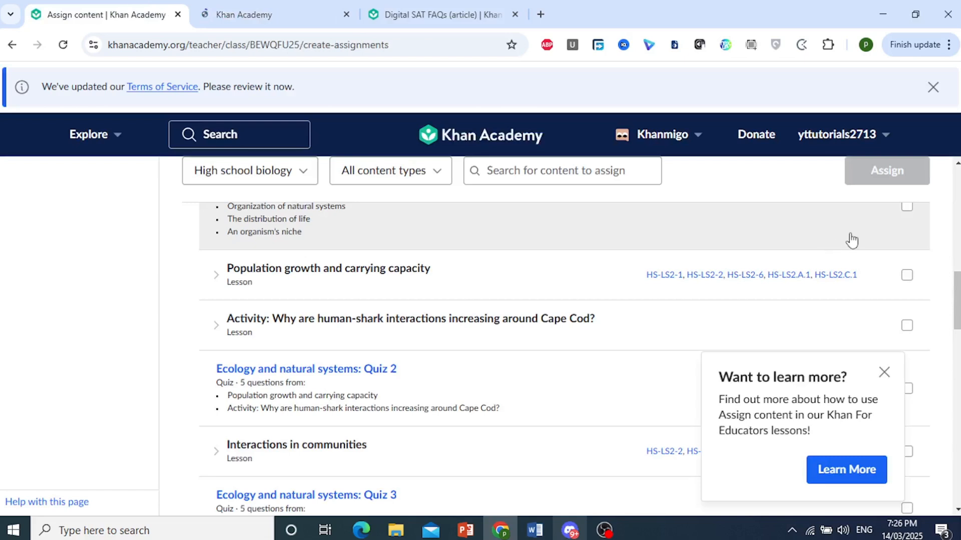
{"action": "scroll", "coordinate": [904, 288], "scroll_direction": "up", "scroll_amount": 1}
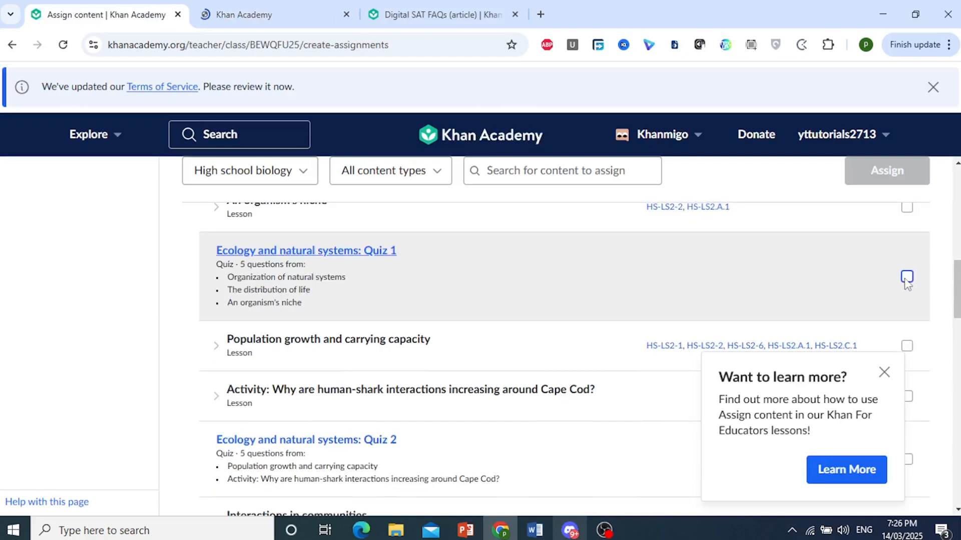
{"action": "left_click", "coordinate": [906, 278]}
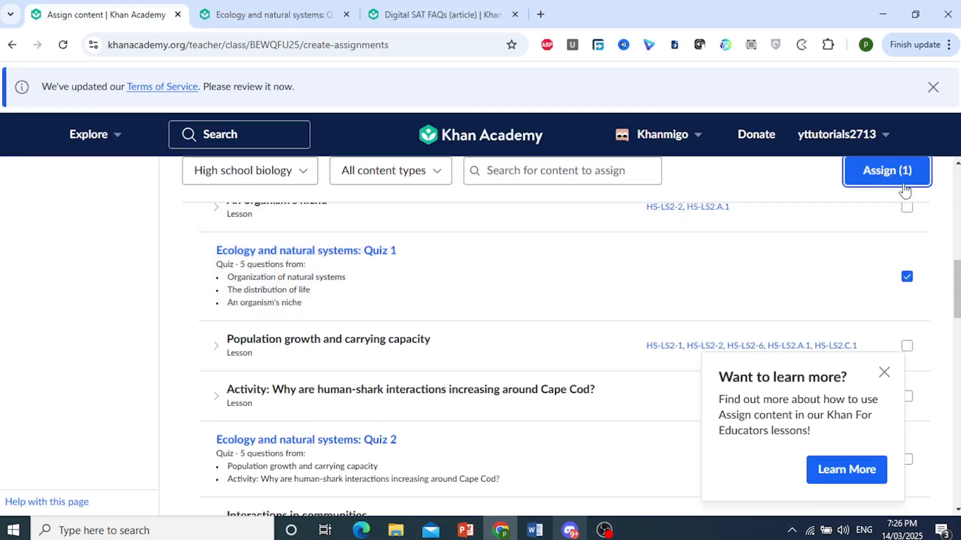
{"action": "left_click", "coordinate": [900, 178]}
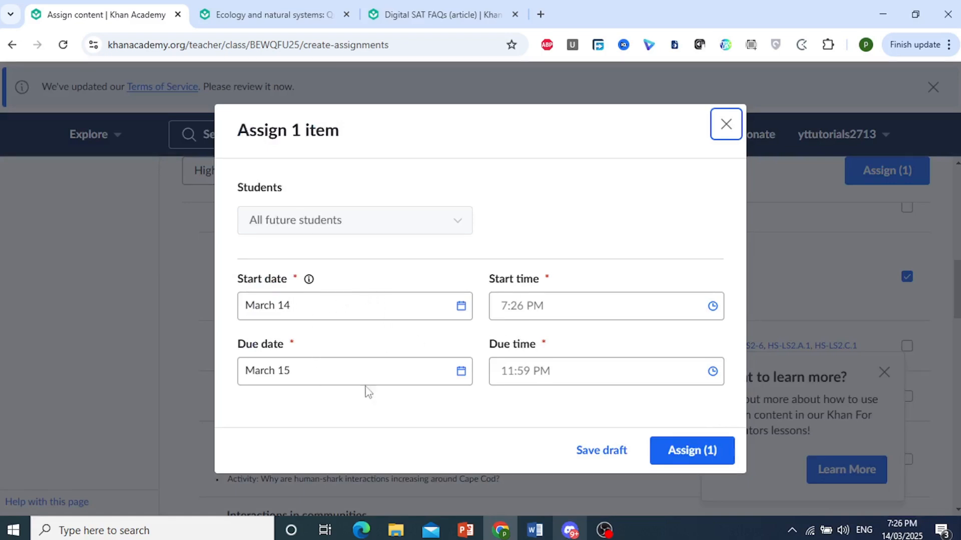
{"action": "left_click", "coordinate": [701, 452]}
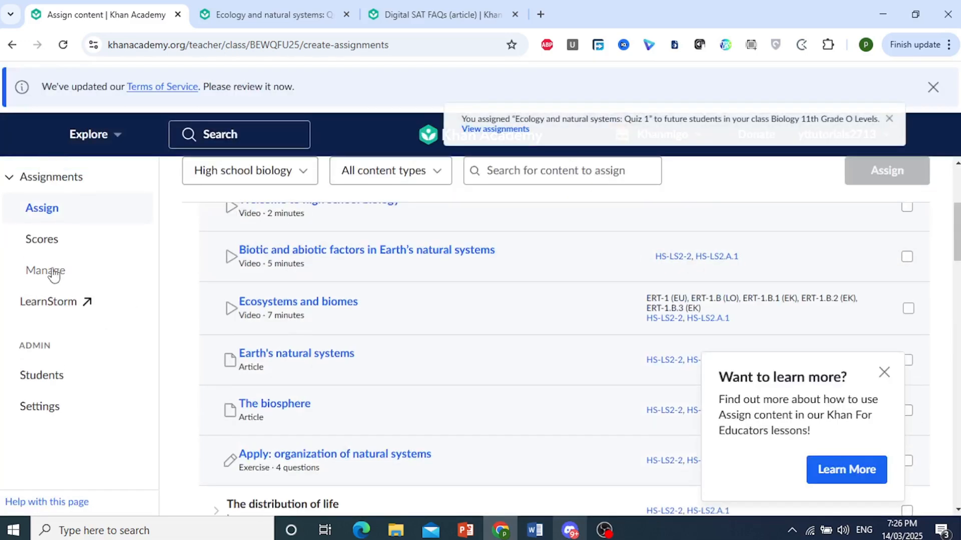
- View the assignment scores page for the biology class
{"action": "left_click", "coordinate": [50, 239]}
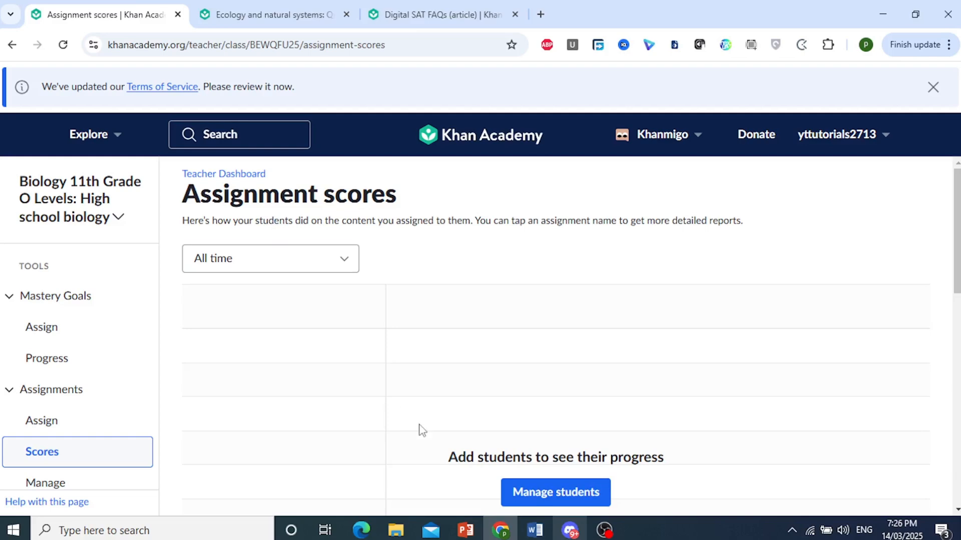
{"action": "scroll", "coordinate": [421, 430], "scroll_direction": "down", "scroll_amount": 2}
{"action": "scroll", "coordinate": [397, 402], "scroll_direction": "up", "scroll_amount": 2}
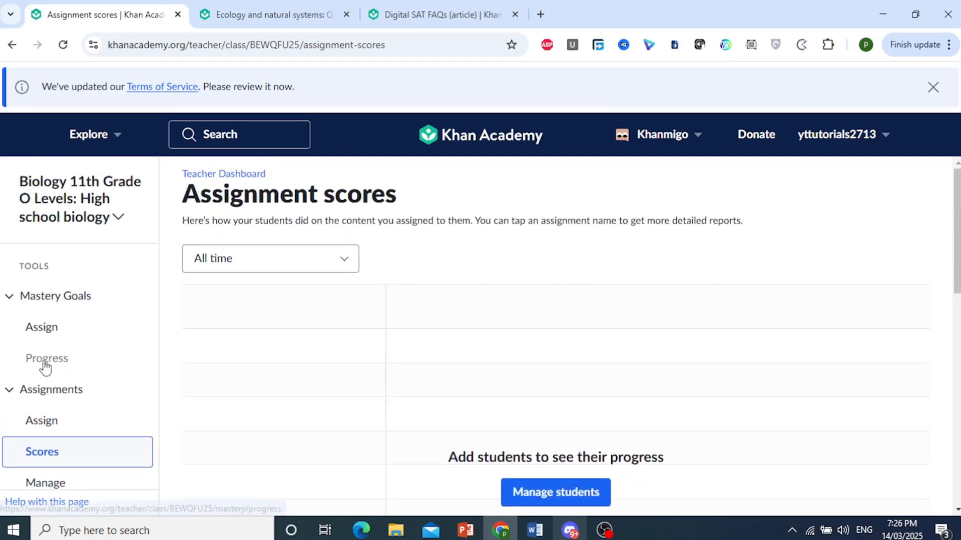
- Open the class's assignment management and check the edit, copy, delete and date options for Quiz 1, leaving it unselected
{"action": "scroll", "coordinate": [50, 352], "scroll_direction": "down", "scroll_amount": 1}
{"action": "left_click", "coordinate": [57, 404]}
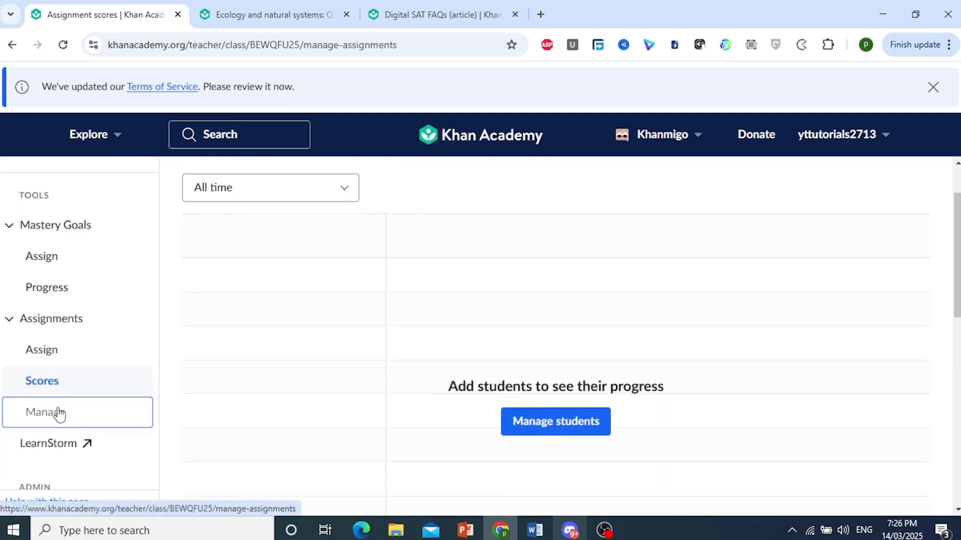
{"action": "scroll", "coordinate": [75, 343], "scroll_direction": "up", "scroll_amount": 1}
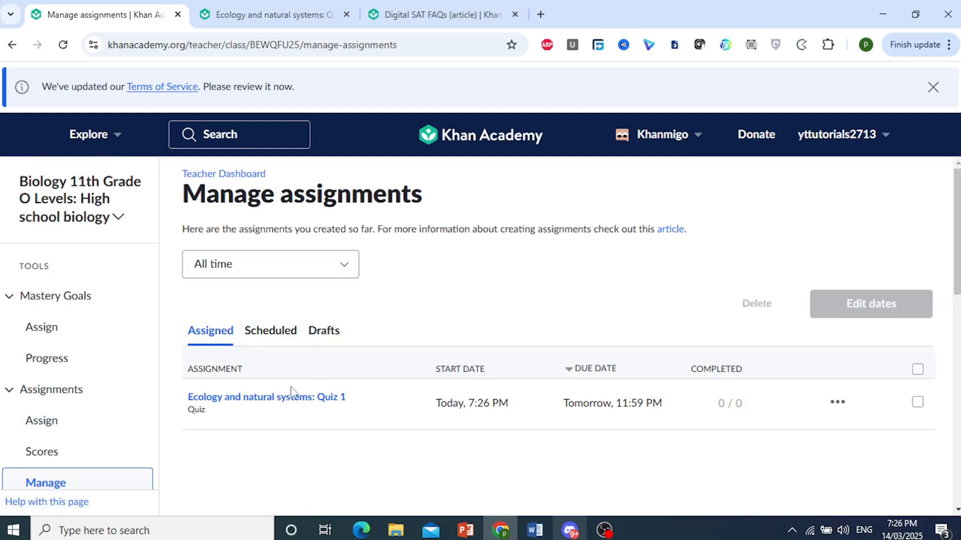
{"action": "left_click", "coordinate": [838, 403]}
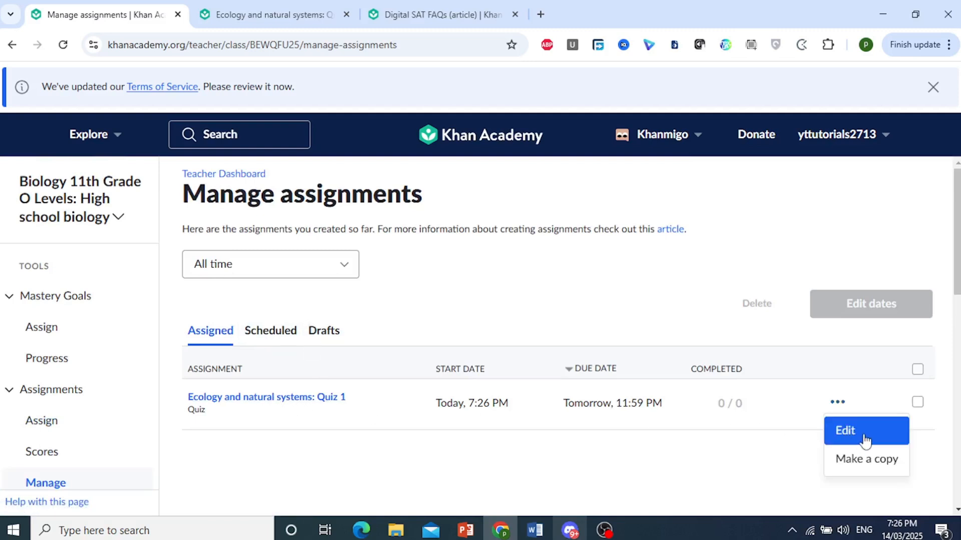
{"action": "left_click", "coordinate": [917, 402]}
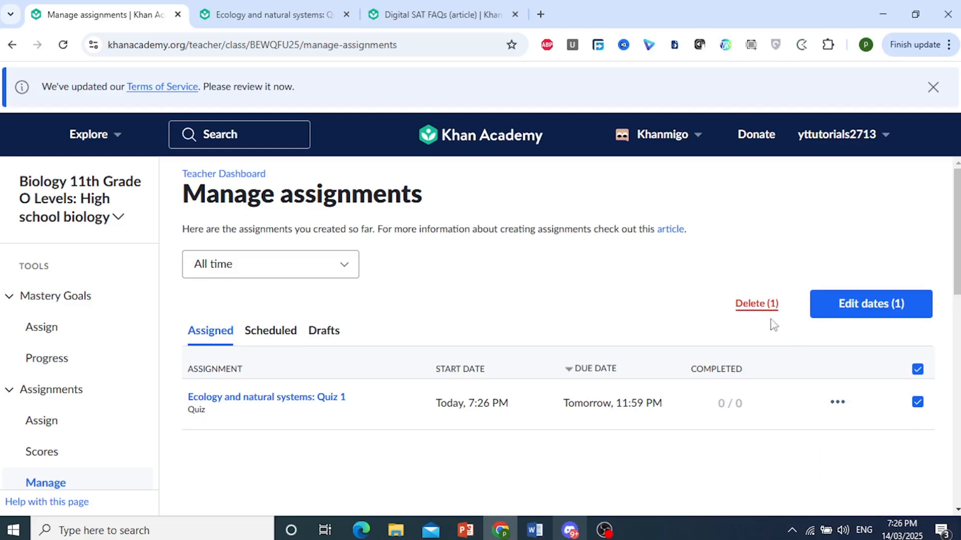
{"action": "left_click", "coordinate": [917, 402]}
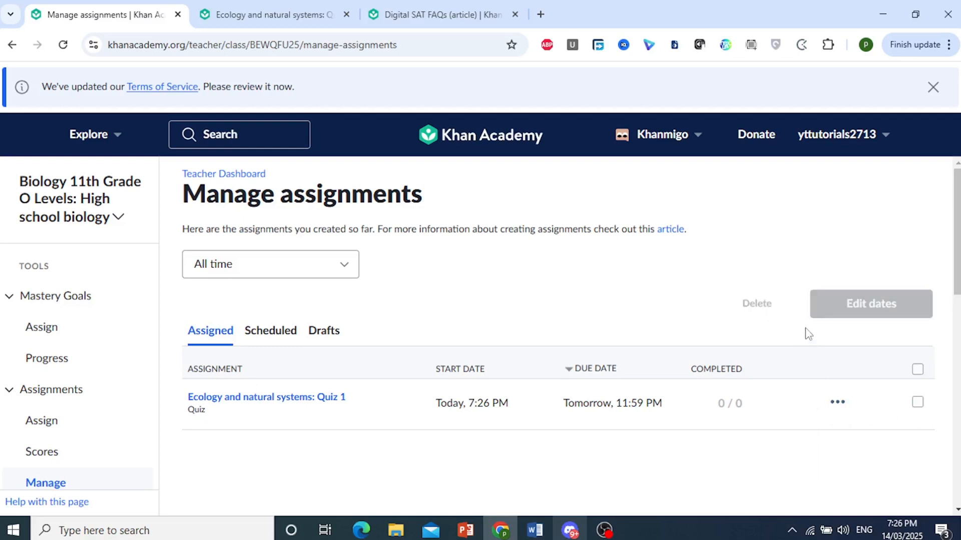
- Open the biology class's student roster and review the option for adding new students and the student list
{"action": "scroll", "coordinate": [38, 390], "scroll_direction": "down", "scroll_amount": 4}
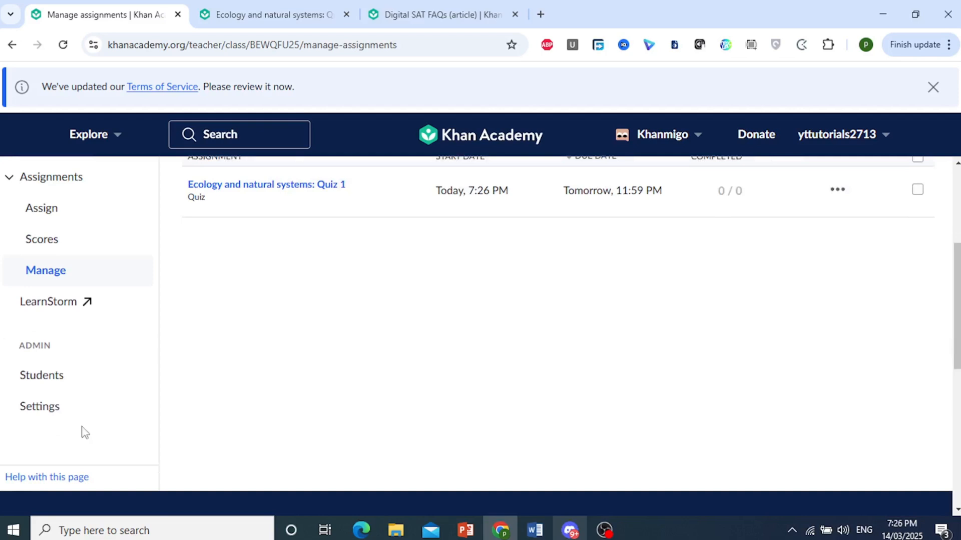
{"action": "left_click", "coordinate": [44, 384]}
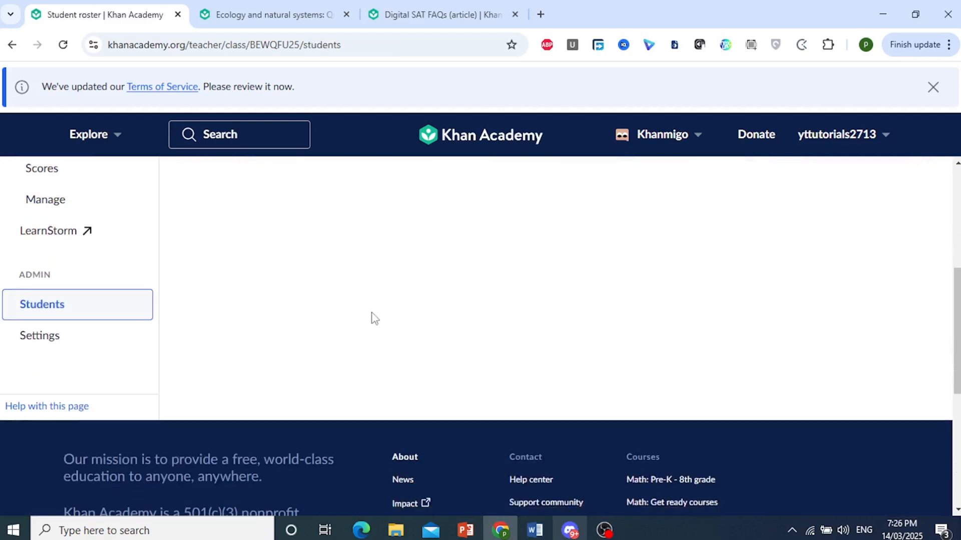
{"action": "scroll", "coordinate": [559, 338], "scroll_direction": "up", "scroll_amount": 2}
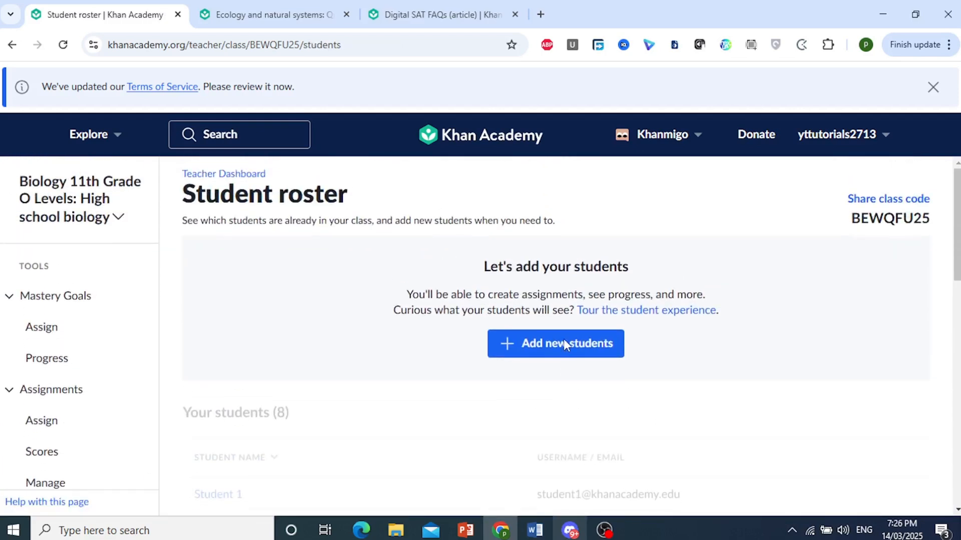
{"action": "left_click", "coordinate": [562, 341]}
{"action": "scroll", "coordinate": [564, 353], "scroll_direction": "down", "scroll_amount": 1}
{"action": "scroll", "coordinate": [566, 352], "scroll_direction": "down", "scroll_amount": 2}
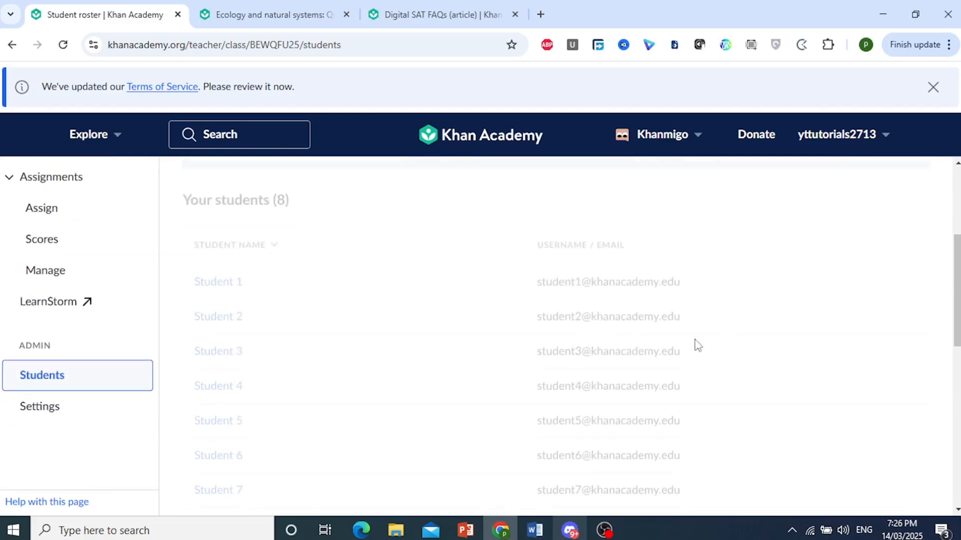
- Open the class settings and review the class info, course, student data download, Google Classroom sync and class deletion options
{"action": "left_click", "coordinate": [52, 408]}
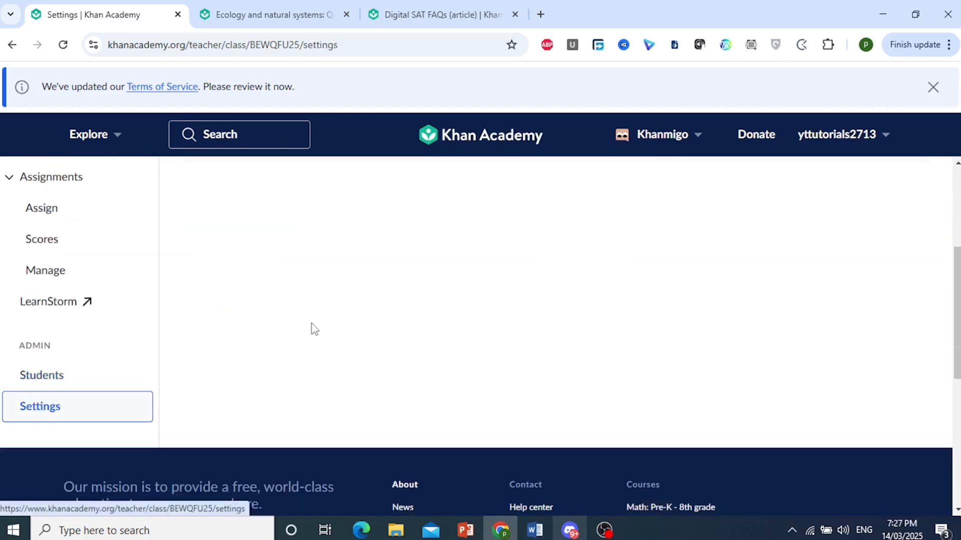
{"action": "scroll", "coordinate": [317, 338], "scroll_direction": "down", "scroll_amount": 6}
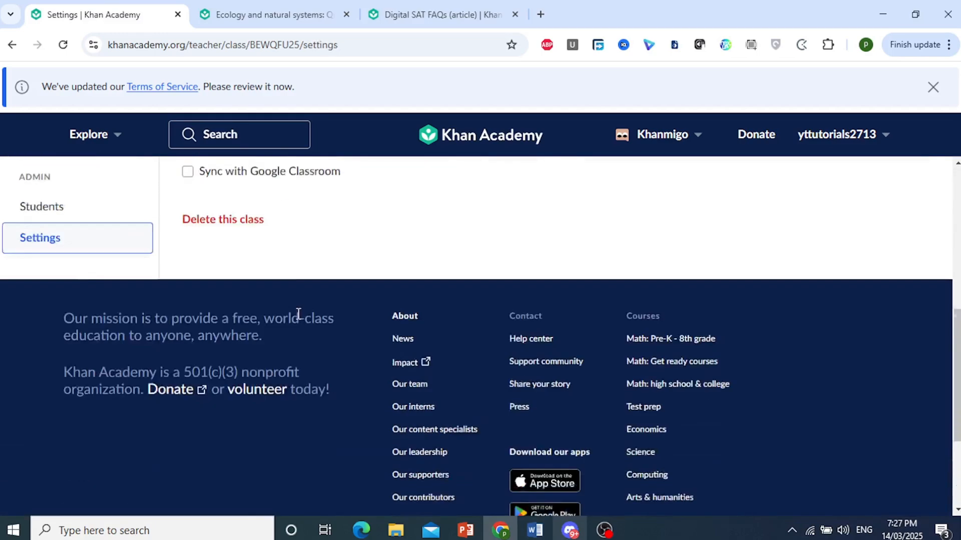
{"action": "scroll", "coordinate": [425, 322], "scroll_direction": "up", "scroll_amount": 6}
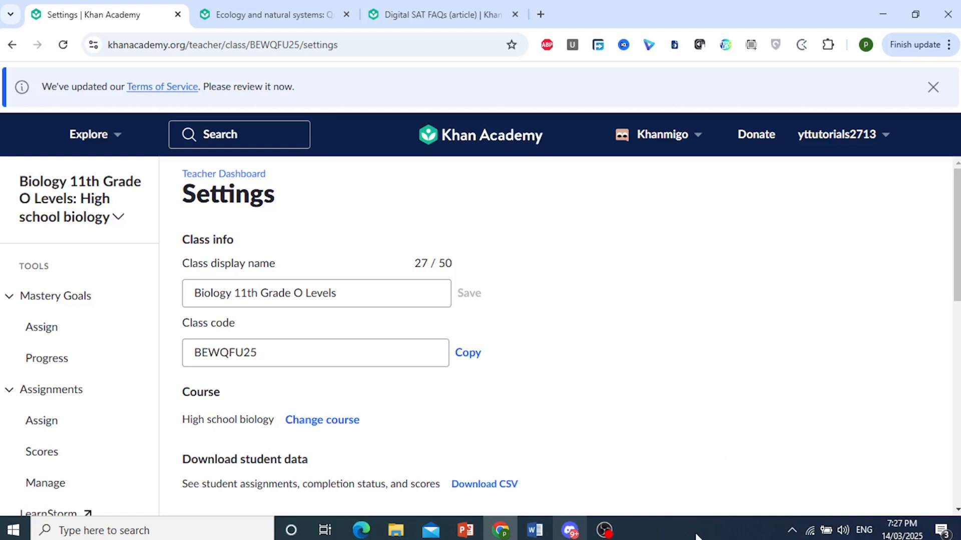
{"action": "left_click", "coordinate": [696, 535]}
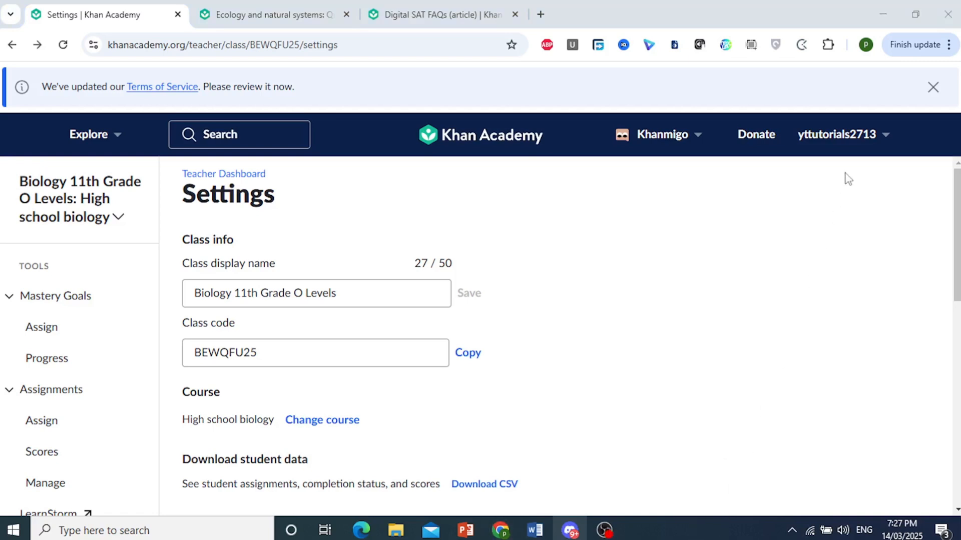
- Return to the teacher dashboard from the account options and review the class list, onboarding lessons and Khanmigo tools
{"action": "left_click", "coordinate": [868, 144]}
{"action": "left_click", "coordinate": [868, 145]}
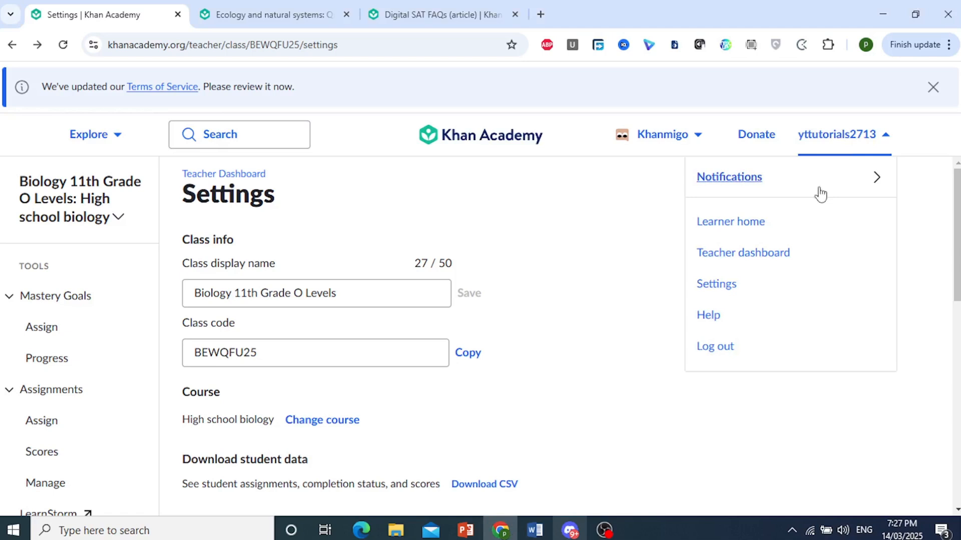
{"action": "left_click", "coordinate": [749, 253]}
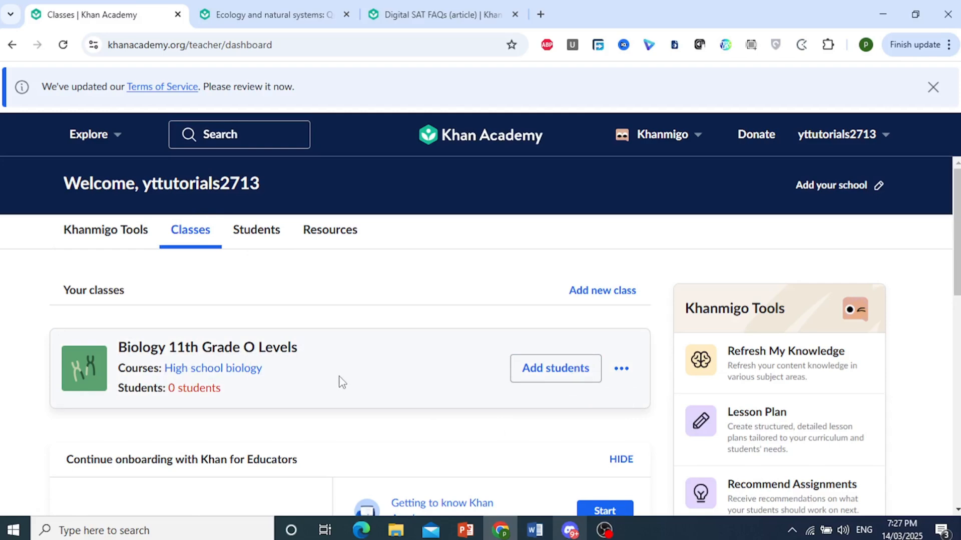
{"action": "scroll", "coordinate": [340, 382], "scroll_direction": "down", "scroll_amount": 4}
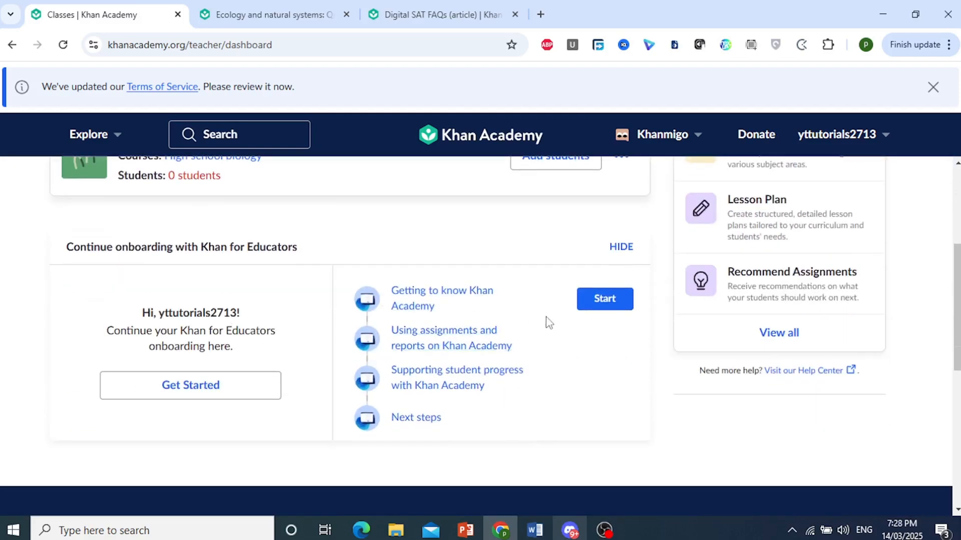